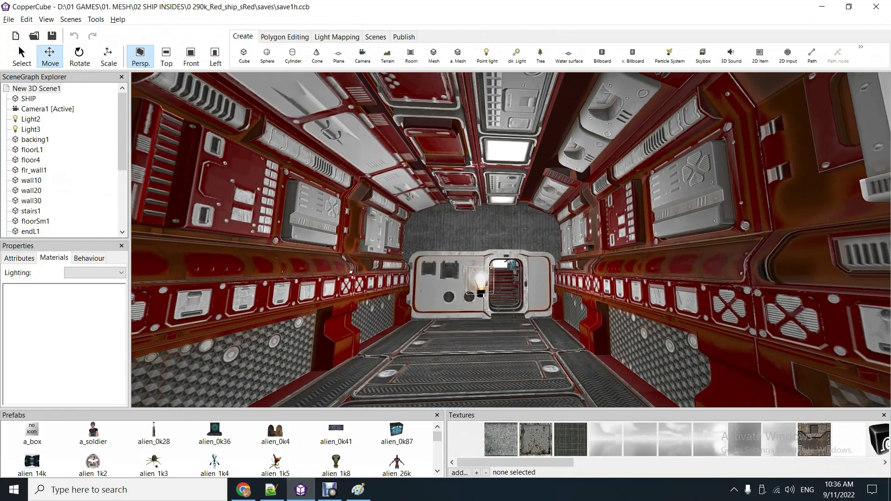
- Examine the red ship interior's walls, ceiling panels, floor and far doorway from several viewpoints
key("Up")
left_click_drag(510, 240, 649, 240)
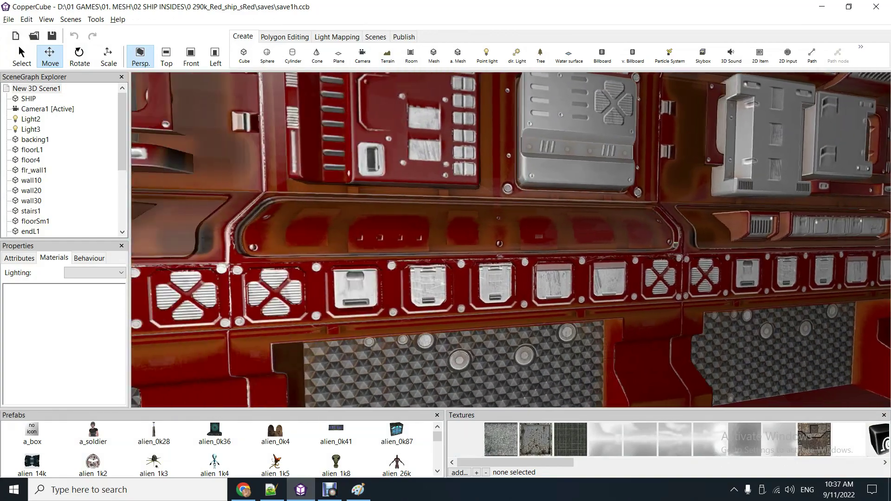
left_click_drag(510, 239, 673, 240)
key("Up")
left_click_drag(510, 240, 394, 240)
key("Up")
key("Down")
left_click_drag(510, 240, 408, 239)
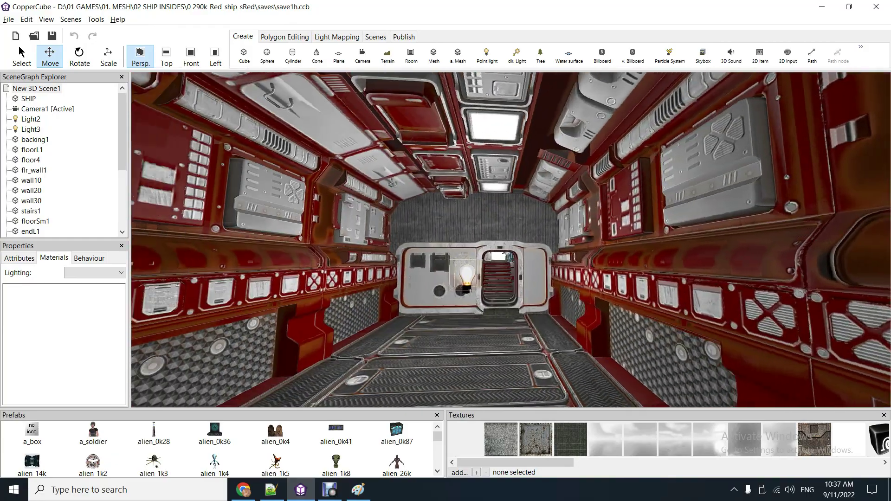
left_click_drag(511, 240, 464, 271)
key("Up")
left_click_drag(511, 240, 547, 286)
key("Down")
key("Down")
left_click_drag(511, 240, 510, 200)
key("Up")
key("Up")
left_click_drag(511, 240, 498, 202)
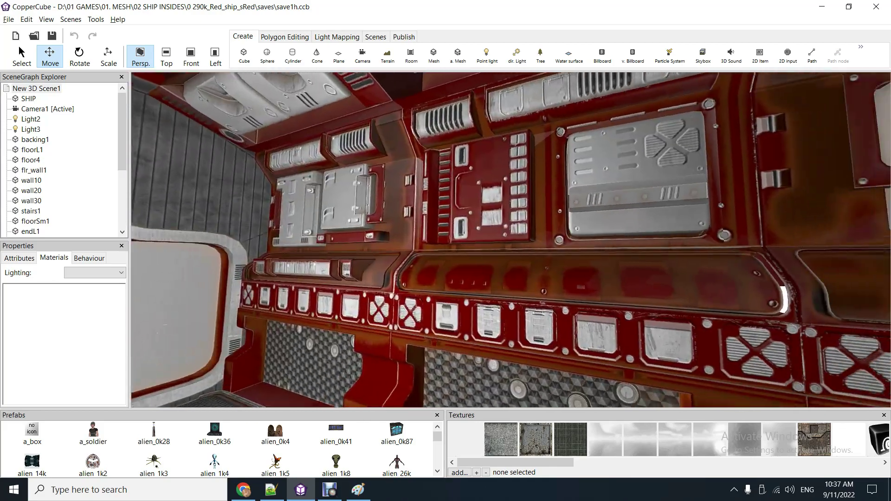
key("Up")
left_click_drag(511, 240, 507, 156)
key("Left")
key("Right")
key("Down")
left_click_drag(511, 240, 631, 264)
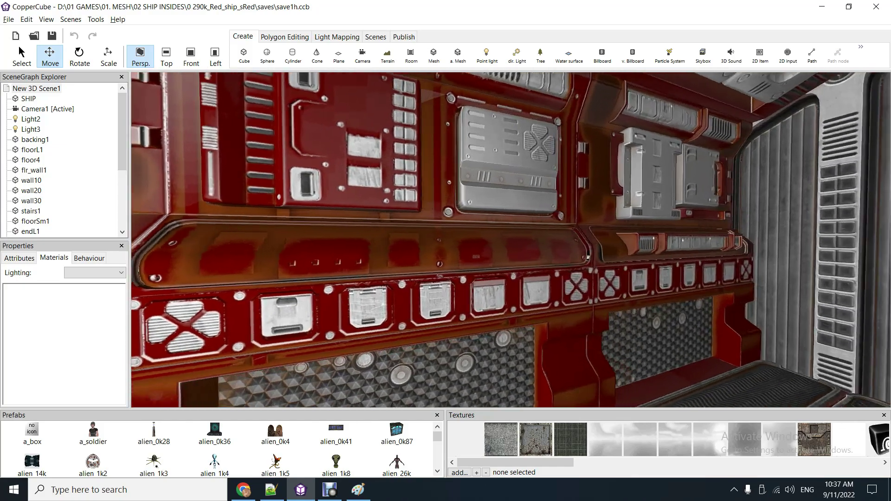
left_click_drag(510, 240, 761, 254)
left_click_drag(510, 240, 548, 236)
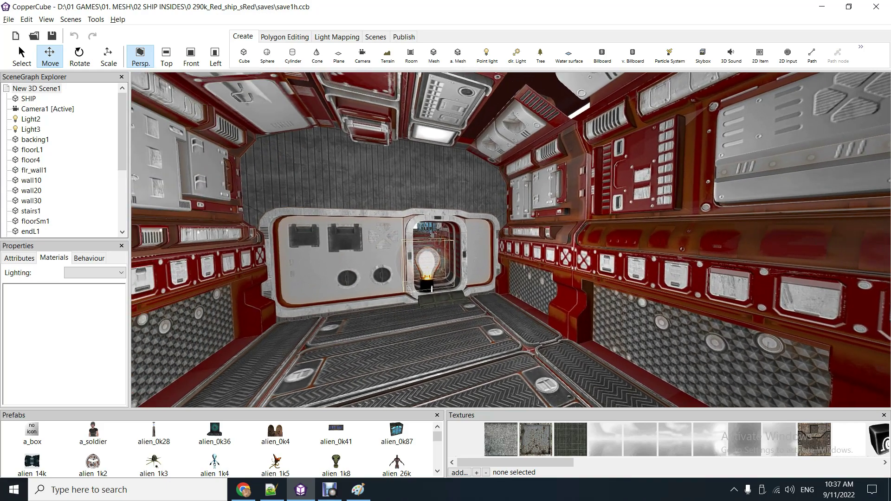
right_click_drag(510, 240, 496, 240)
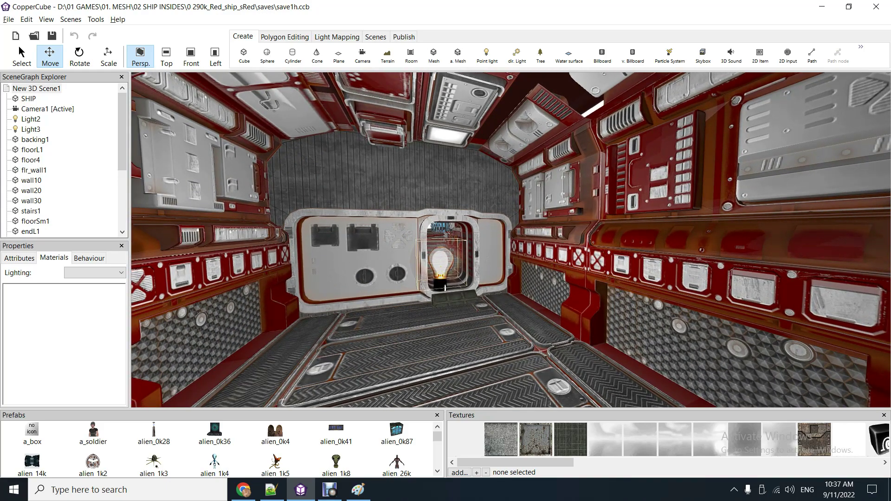
- Try Static (Lightmaps) lighting on the SHIP mesh, return it to Dynamic and look along the corridor
left_click(28, 99)
left_click(95, 273)
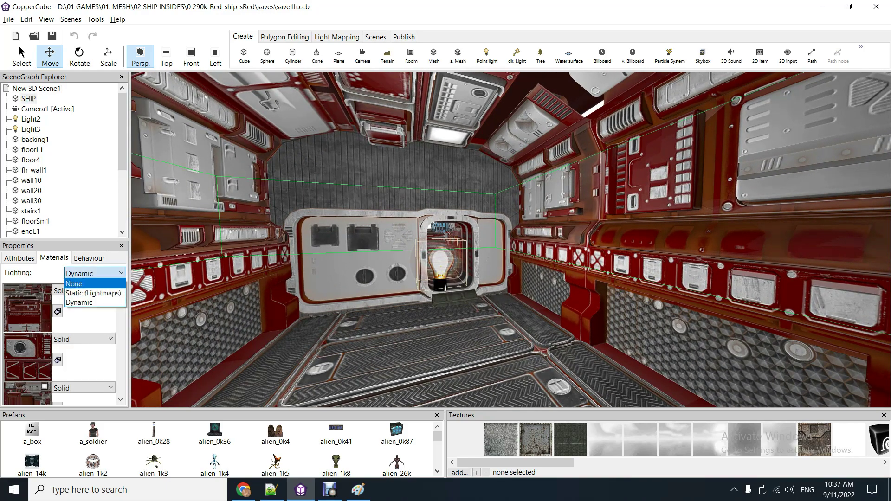
left_click(93, 293)
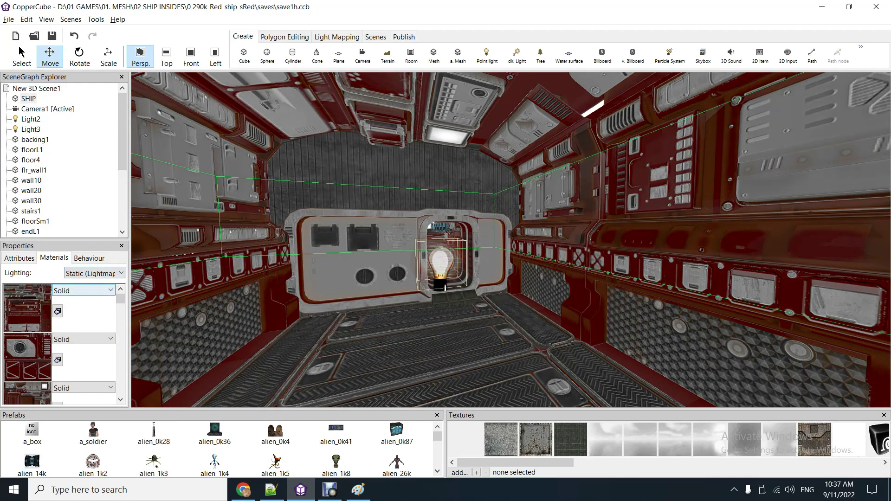
left_click(95, 273)
left_click(93, 303)
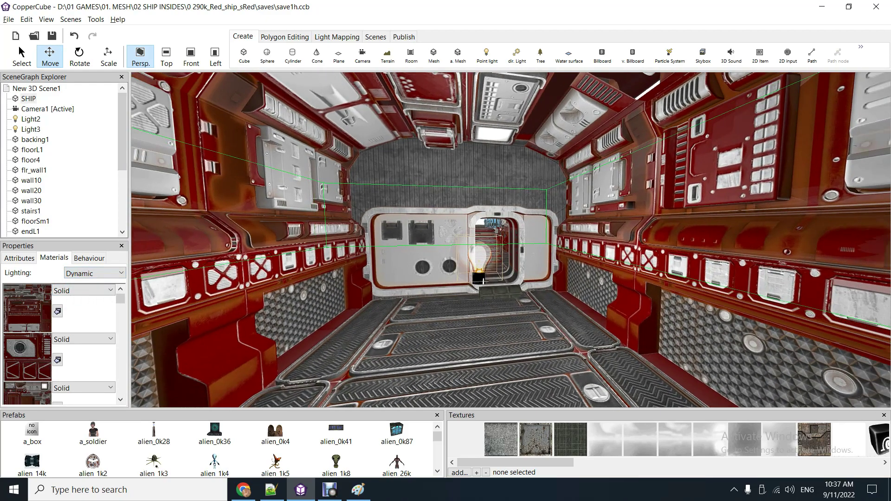
key("Down")
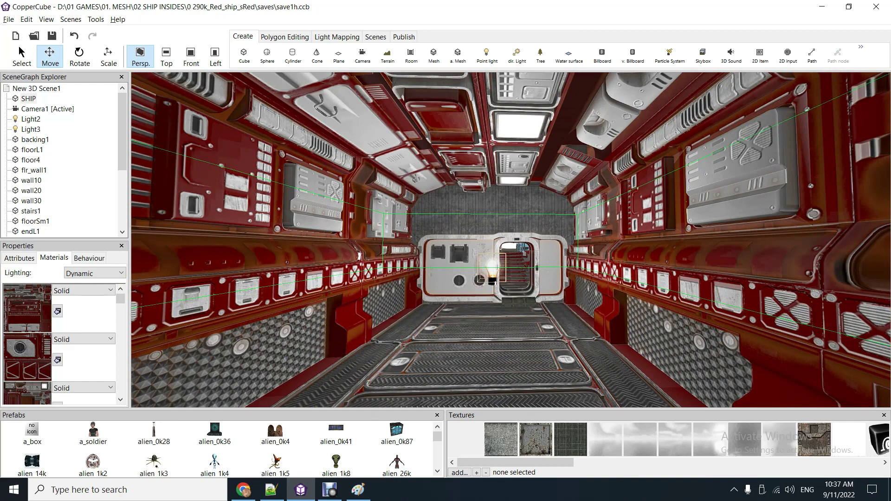
left_click_drag(510, 240, 530, 238)
key("Up")
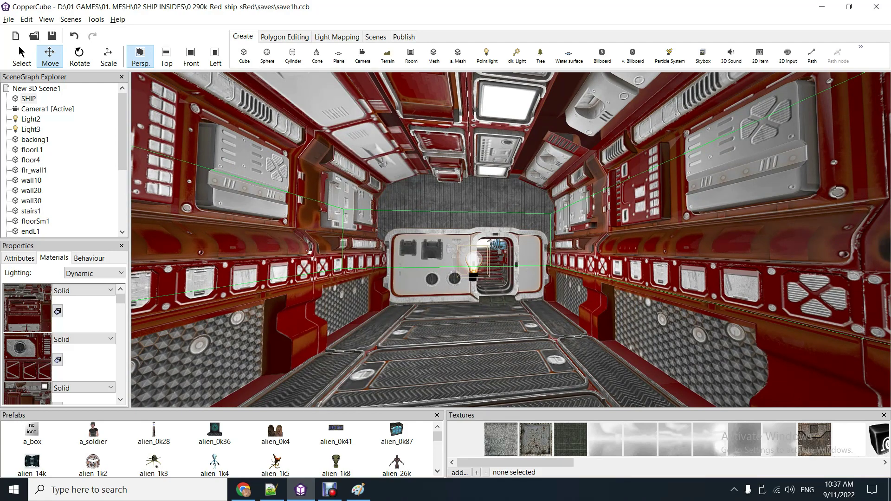
- Show the irrEdit/Irrlicht properties for the SHIP mesh, view its material colors and parameters, and close the properties window
left_click(36, 88)
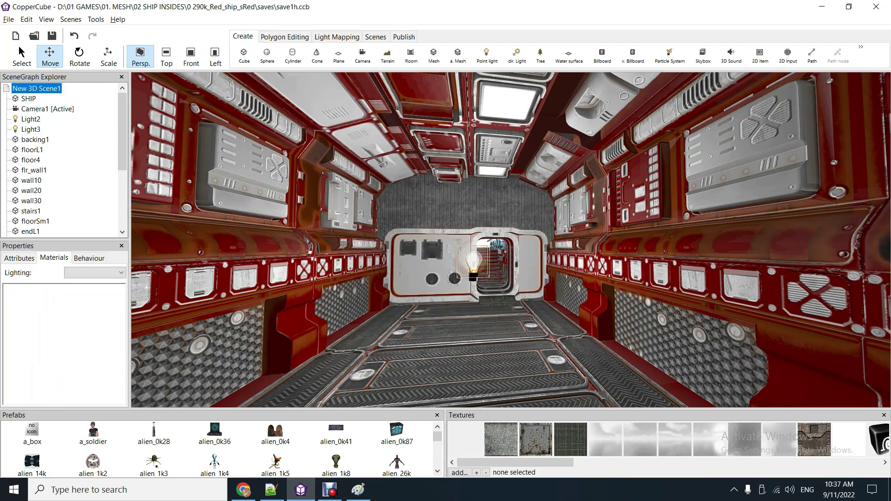
left_click(28, 99)
left_click(47, 19)
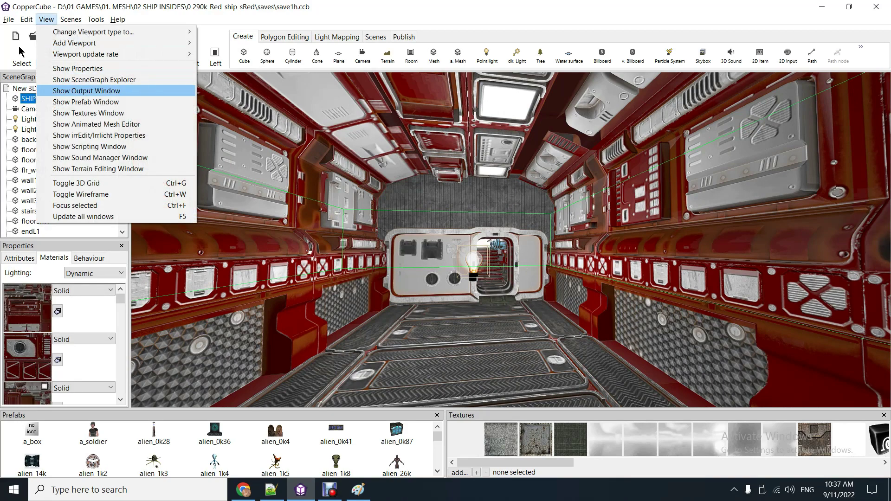
left_click(99, 135)
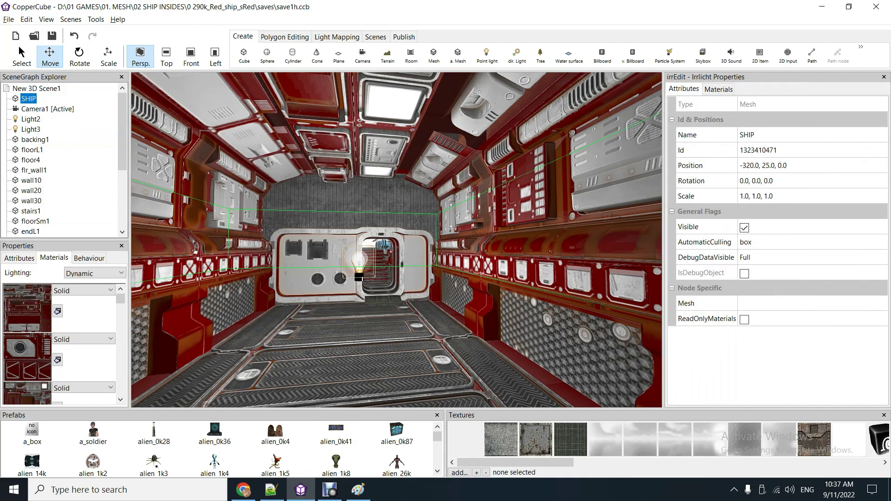
left_click(718, 89)
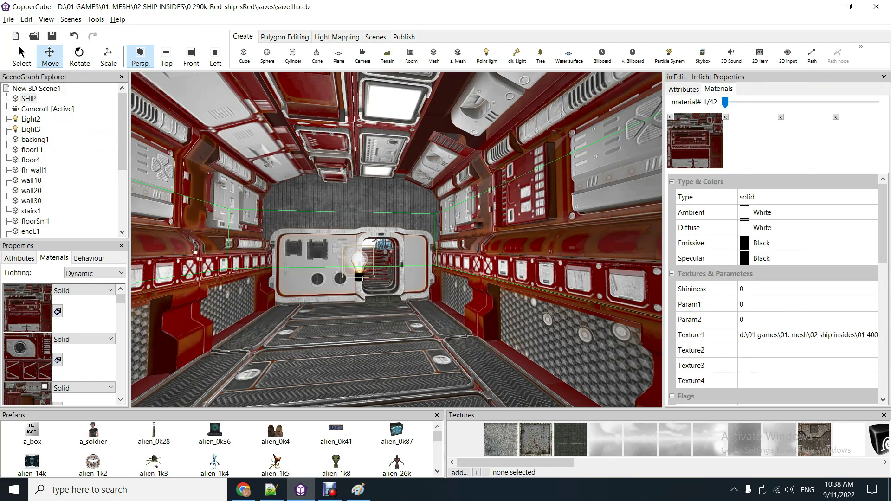
left_click(884, 76)
- Set the SHIP mesh's ambient light exposure to 0, emissive glow to 0, specular color to 150 and shine amount to 15
right_click_drag(510, 241, 486, 258)
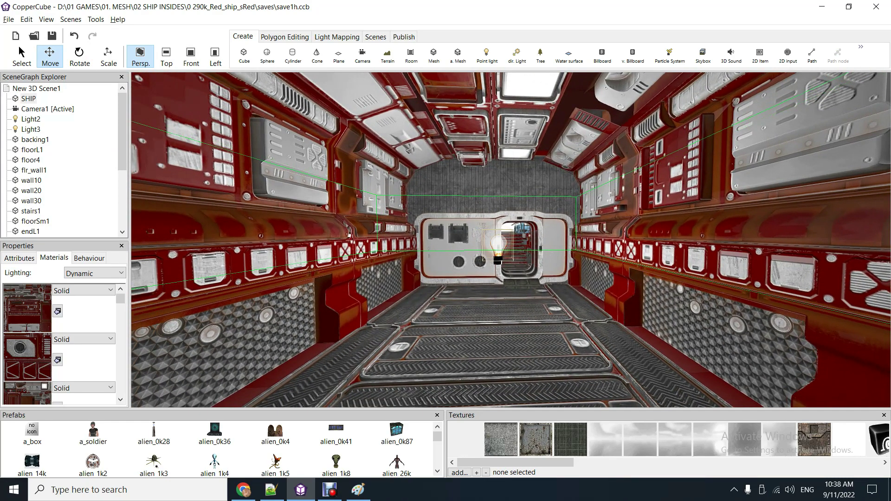
left_click(28, 99)
key("ctrl+a")
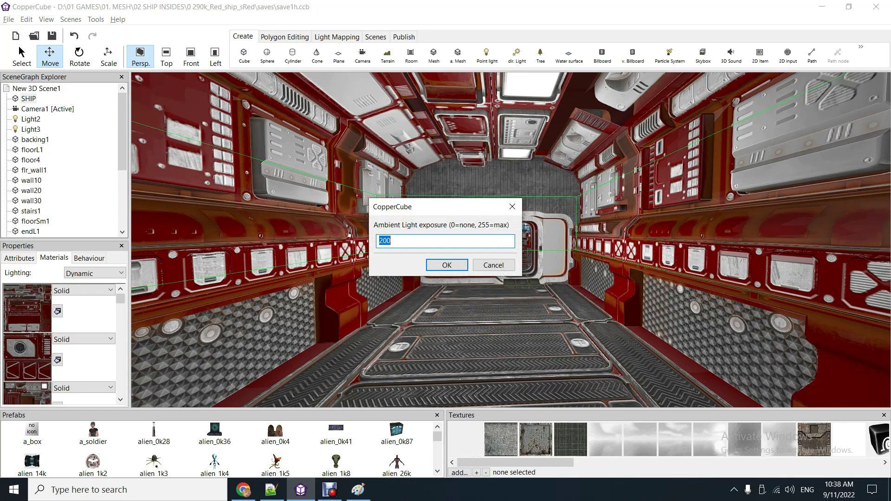
type("0")
key("Return")
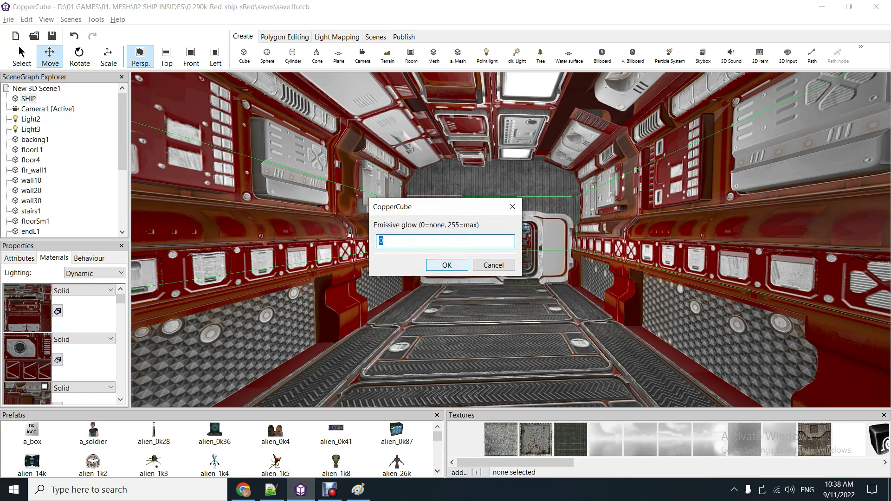
key("Return")
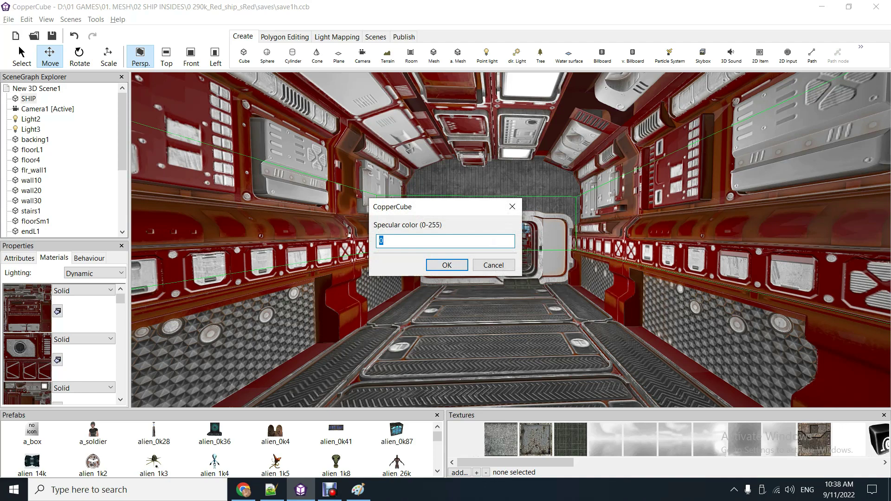
type("150")
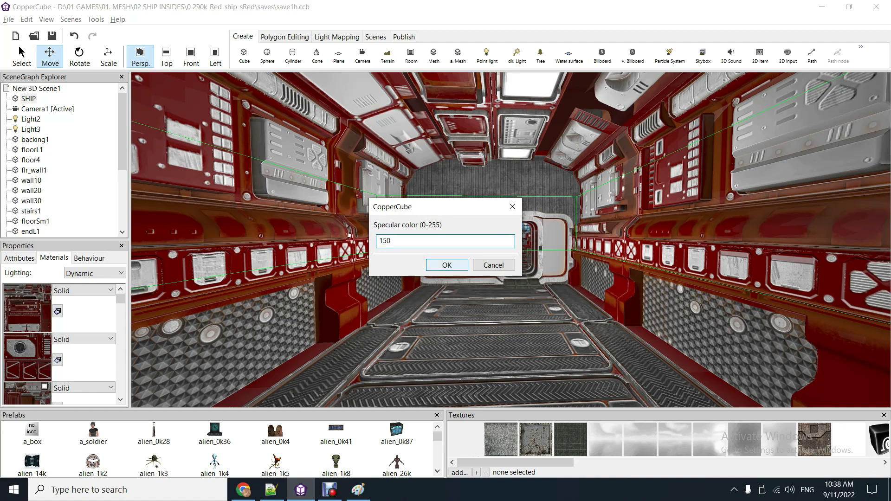
key("Return")
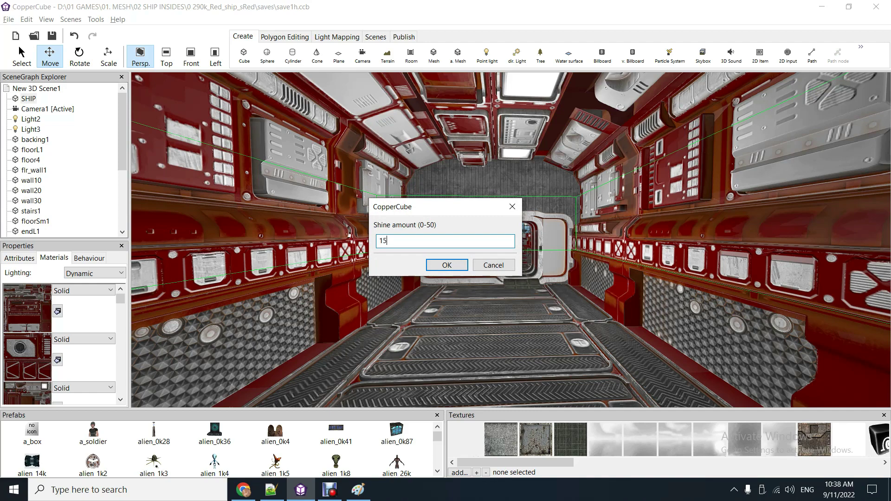
key("Return")
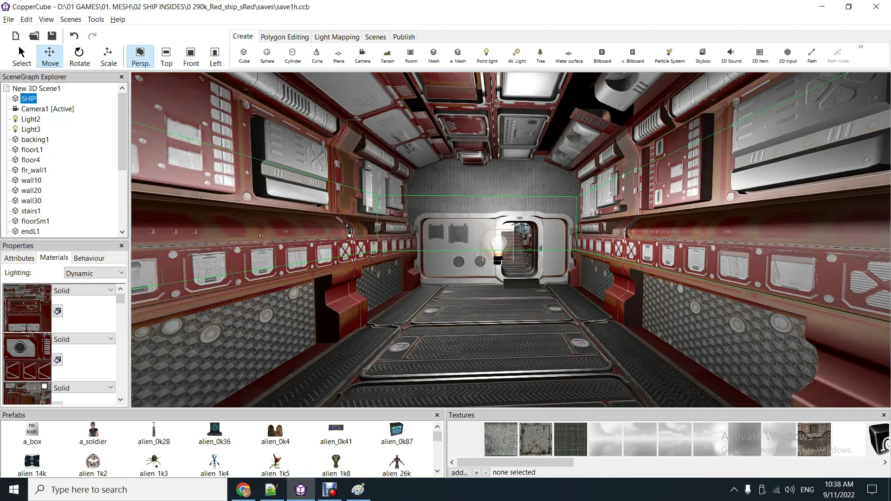
- Examine the specular shine on the ship's walls, floor and ceiling from different positions in the corridor
right_click_drag(510, 240, 607, 234)
key("Left")
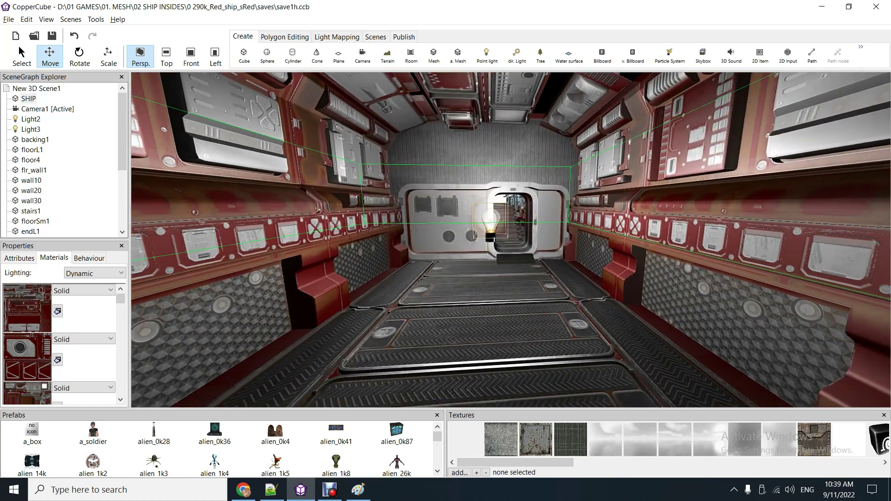
right_click_drag(510, 239, 534, 202)
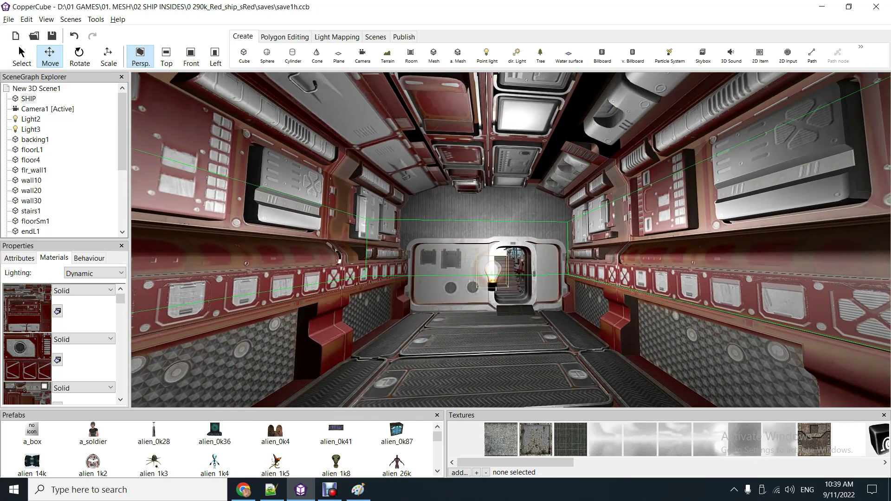
key("Right")
key("Left")
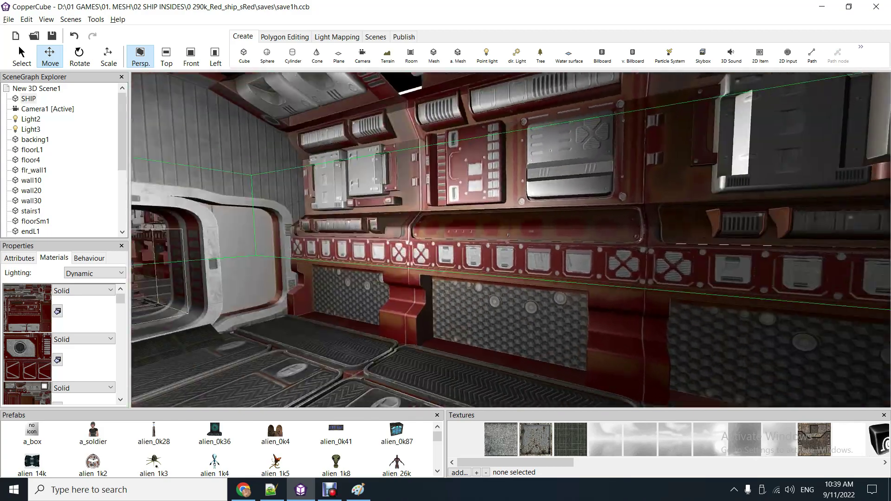
key("Up")
key("Down")
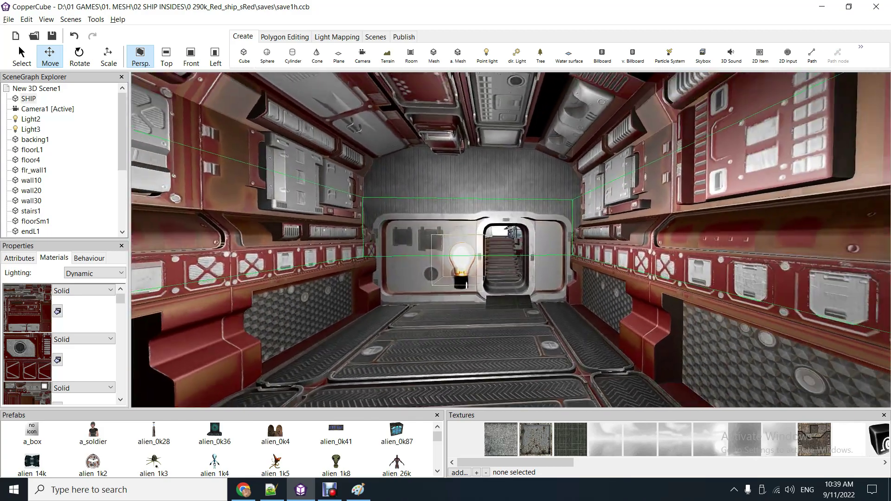
key("Up")
mouse_move(510, 240)
left_mouse_down()
mouse_move(507, 211)
mouse_move(507, 223)
left_mouse_up()
- Move the point light near the far doorway back and forth along the corridor and leave it slightly closer to the viewer
left_click(30, 120)
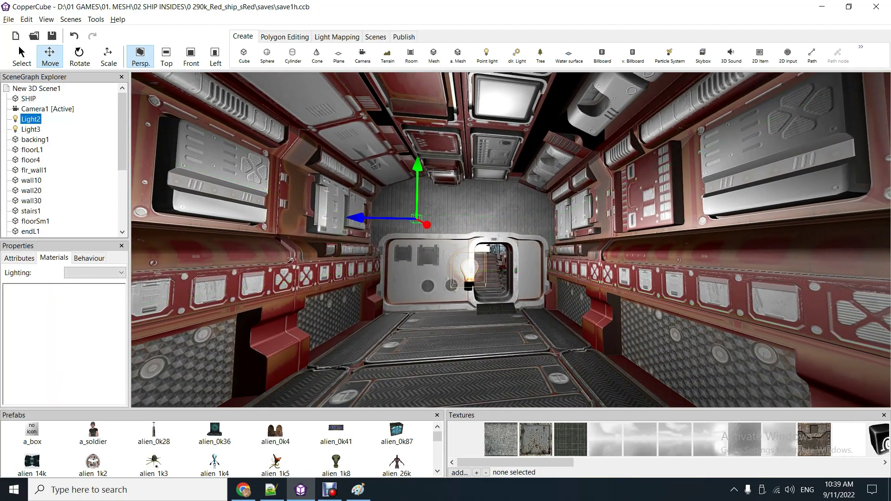
left_click(31, 129)
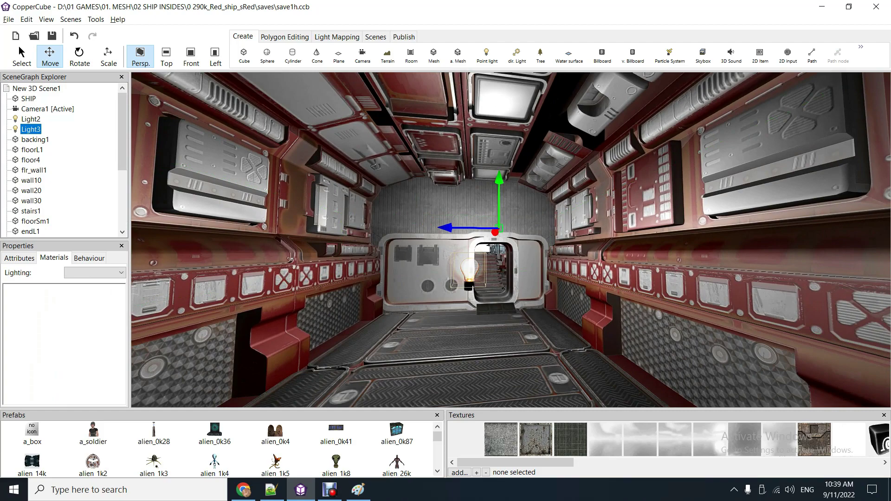
left_click(469, 273)
left_click_drag(470, 267, 465, 284)
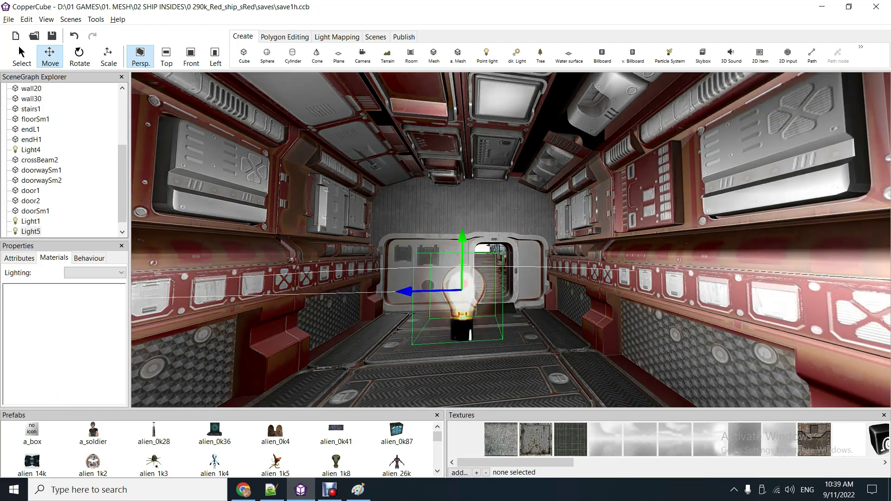
scroll(510, 251, "down", 2)
scroll(510, 250, "up", 3)
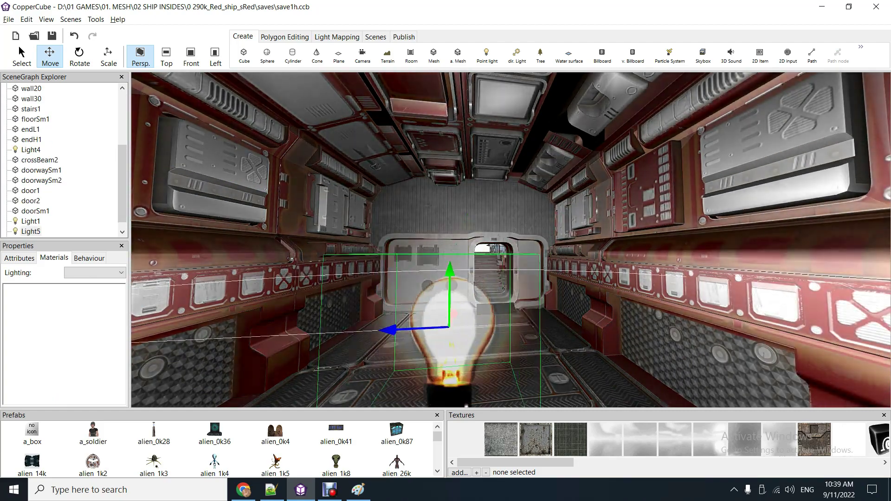
scroll(510, 250, "down", 3)
scroll(510, 250, "down", 2)
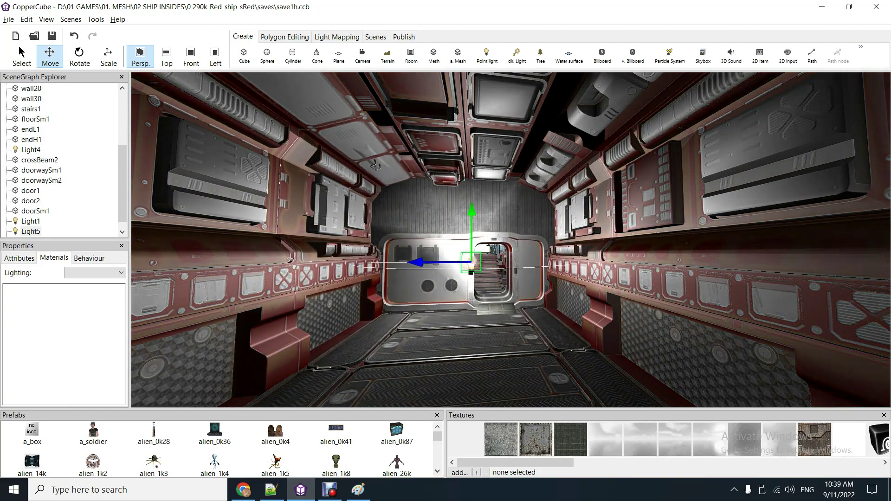
scroll(511, 251, "up", 3)
scroll(511, 251, "down", 3)
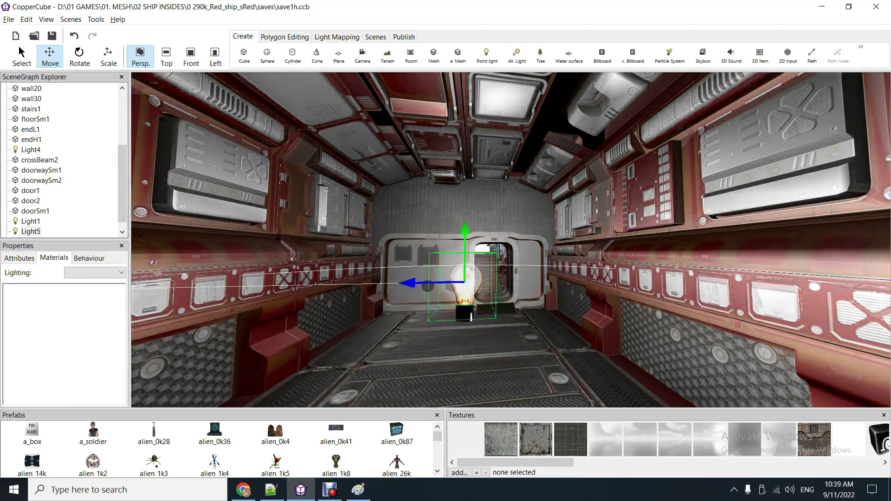
scroll(511, 251, "up", 4)
left_click_drag(447, 333, 496, 264)
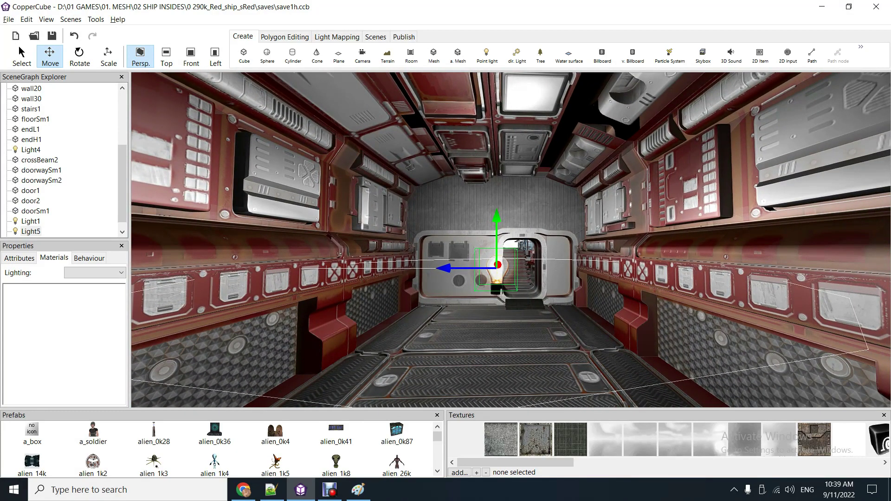
- Select the SHIP mesh and set its ambient light exposure to 0 for R, G and B, with emissive glow 0
left_click_drag(122, 184, 123, 128)
left_click(36, 89)
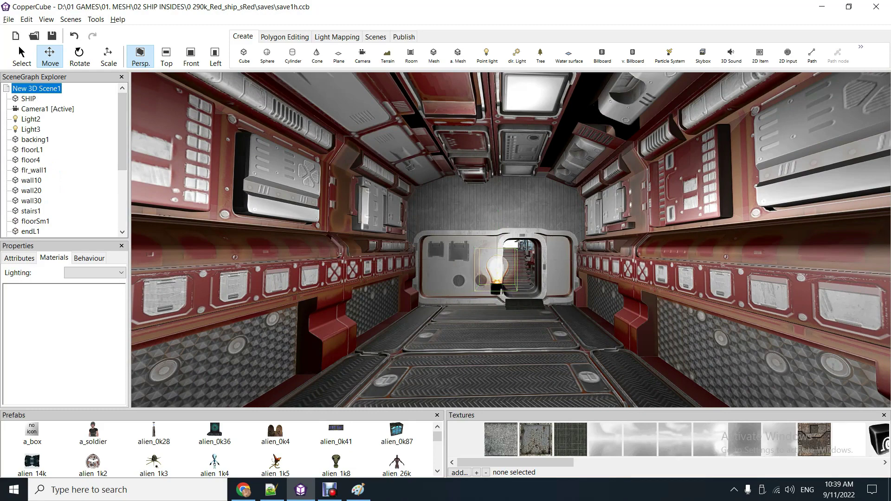
left_click(28, 99)
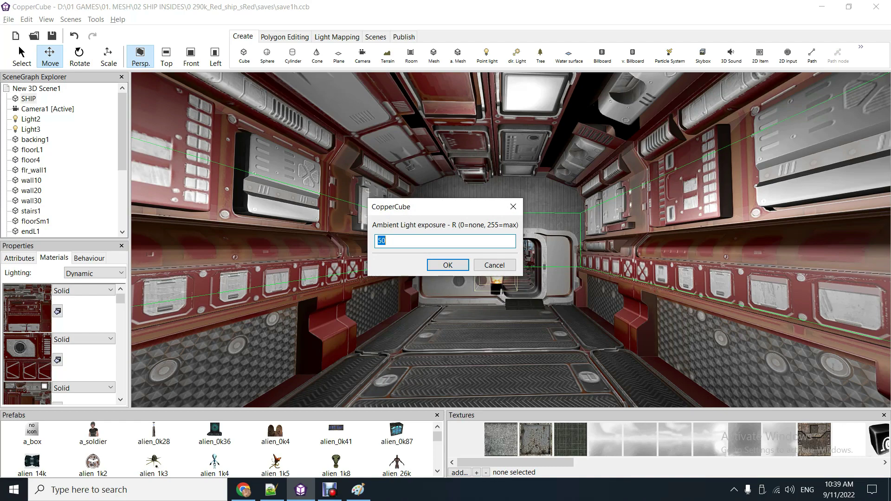
key("Return")
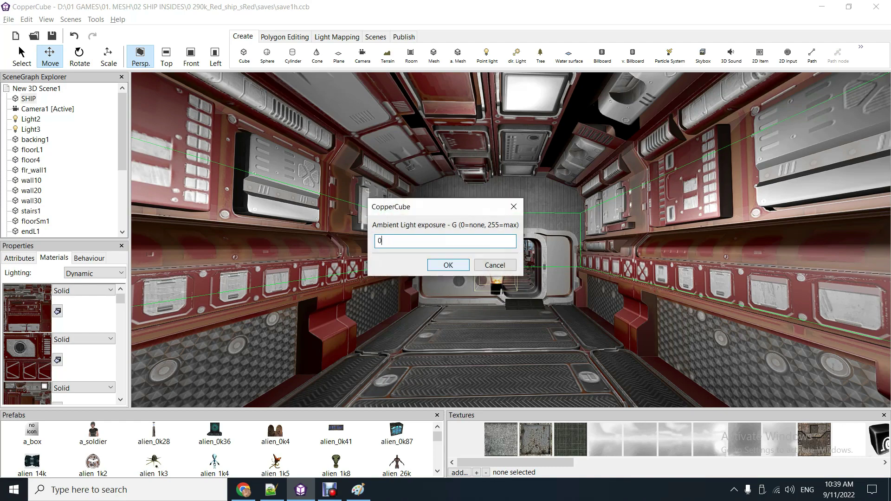
key("Return")
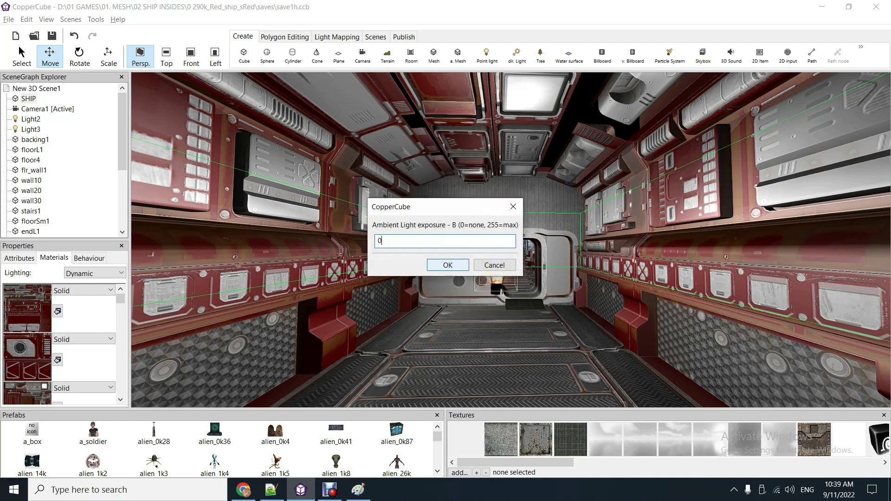
key("Return")
key("Return")
key("Return")
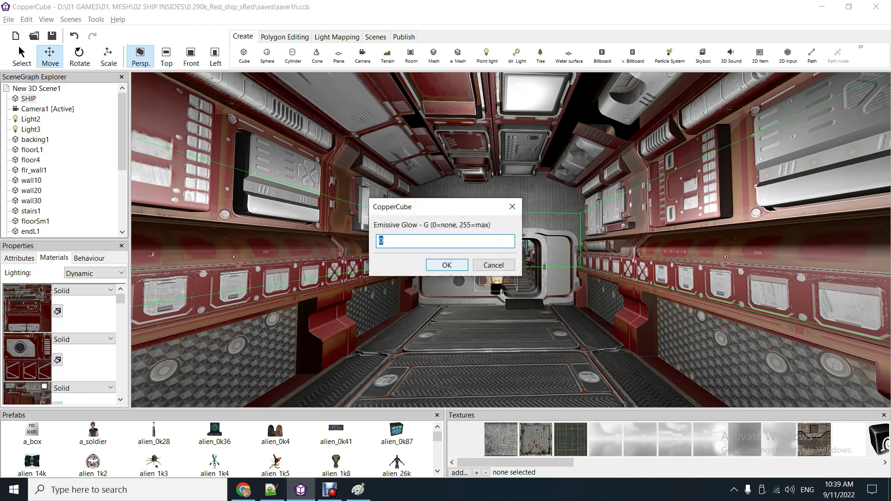
key("Return")
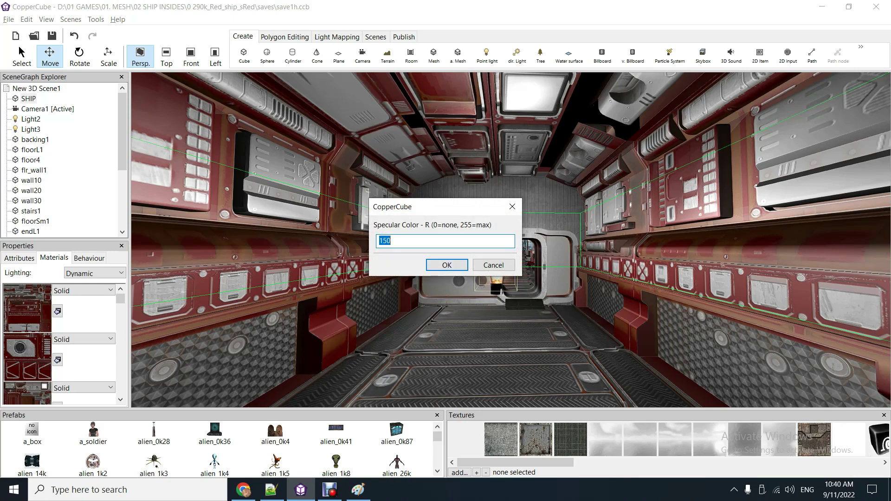
- Set the SHIP mesh's specular color to R 150, G 100, B 100 and its shine amount to 15
key("Return")
type("1")
key("Return")
key("Return")
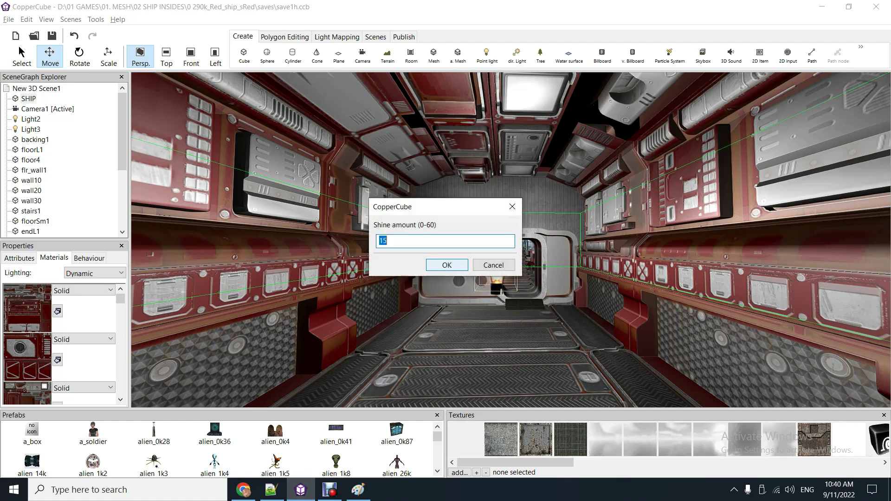
type("10")
key("Return")
- Set the SHIP mesh's ambient light exposure to R 10, G 10, B 30
left_click_drag(511, 241, 482, 243)
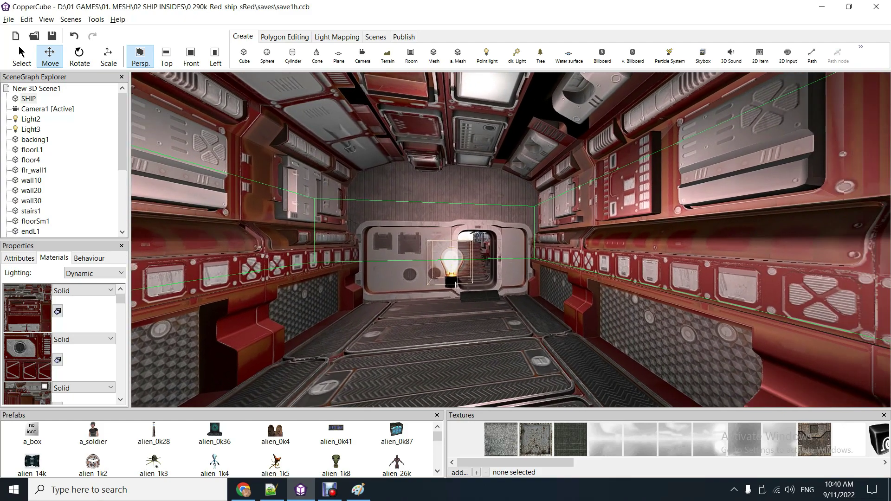
left_click_drag(511, 240, 497, 222)
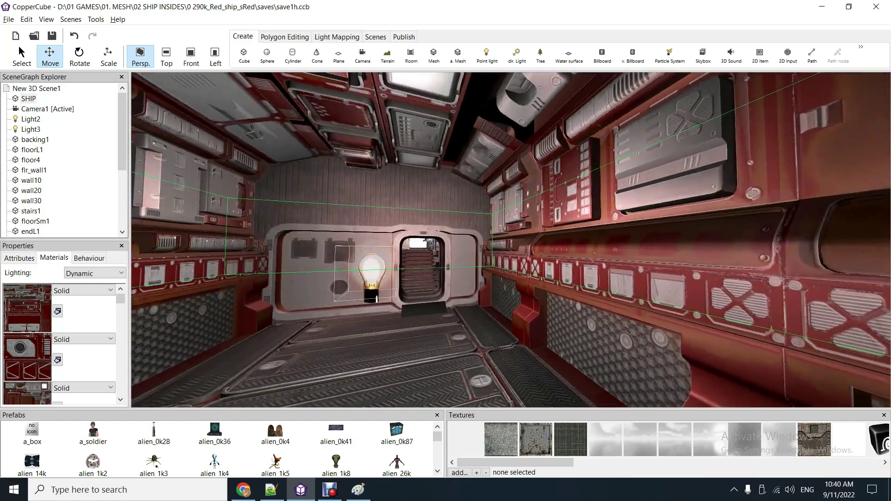
key("Left")
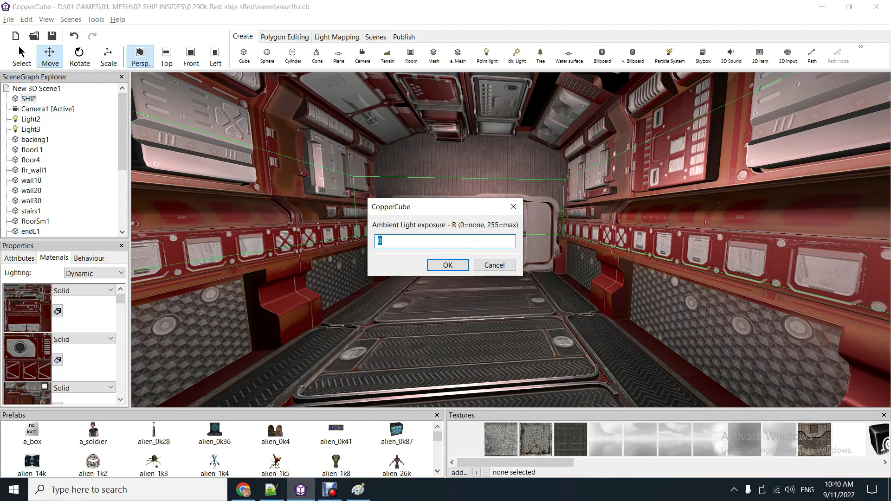
type("1")
key("Return")
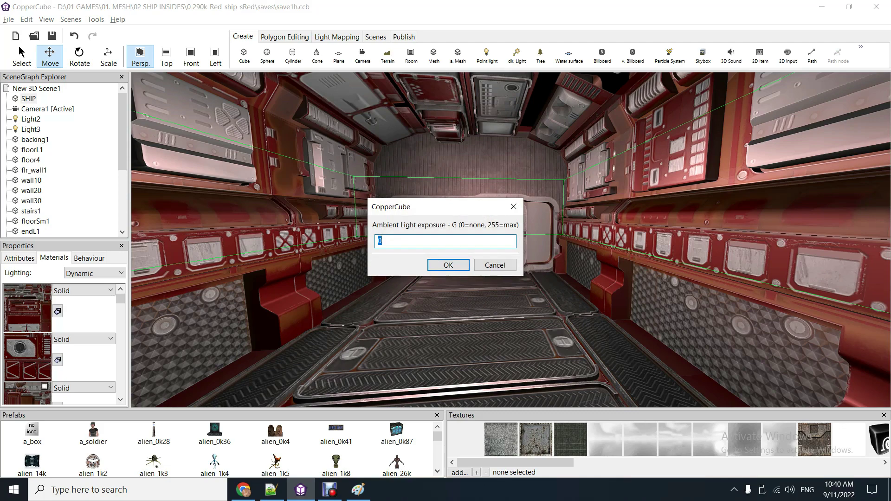
type("10")
key("Return")
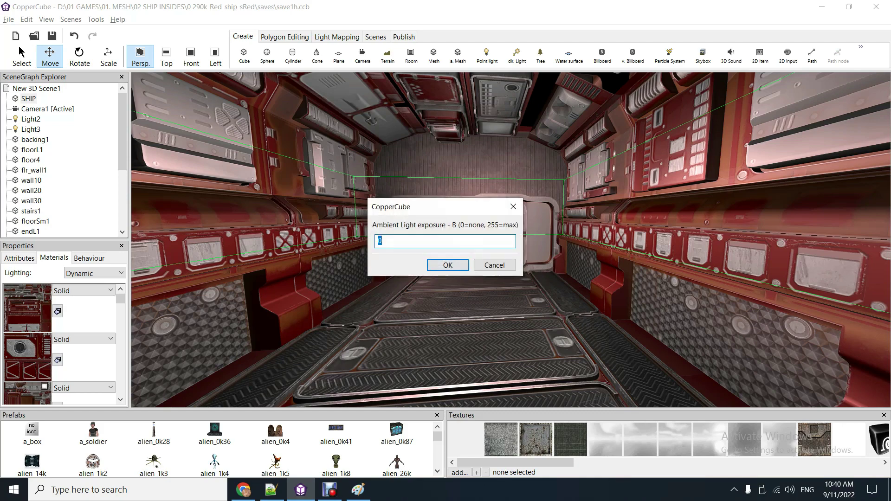
type("20")
key("BackSpace")
key("BackSpace")
type("30")
key("Return")
- Keep the emissive glow at 0 and enter specular color R 150, G 100, B 100 with shine amount 15
key("Return")
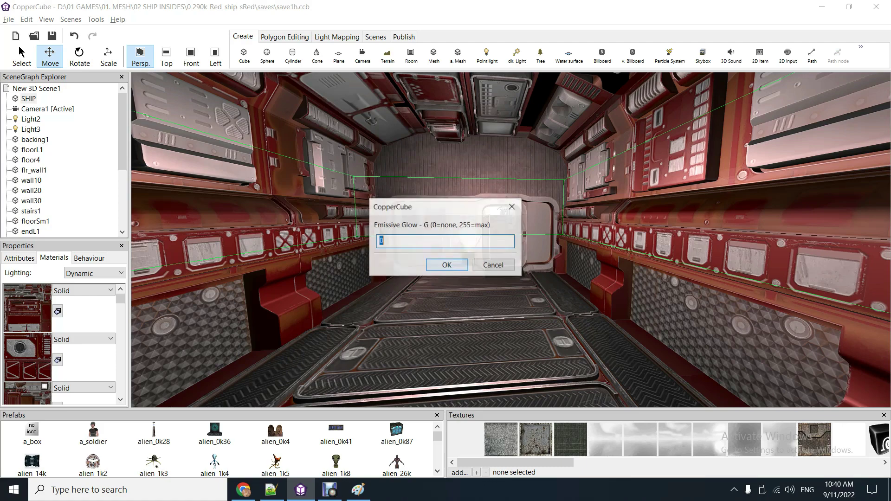
key("Return")
key("Return")
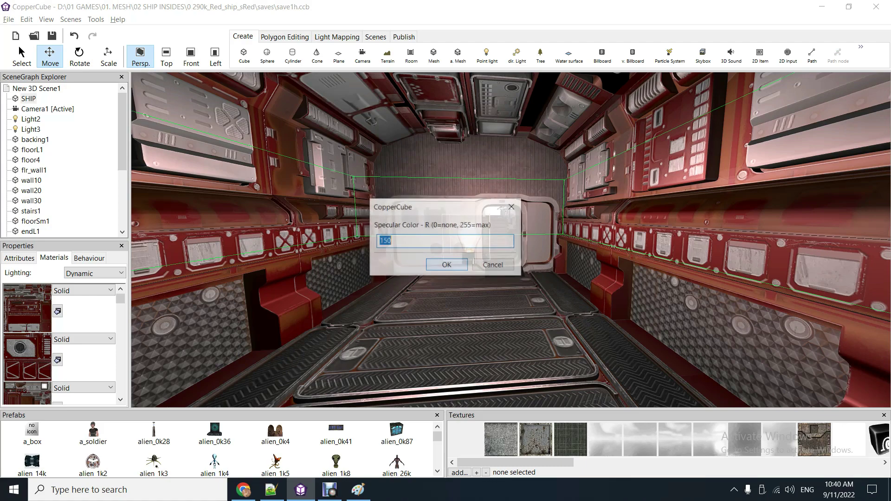
type("100")
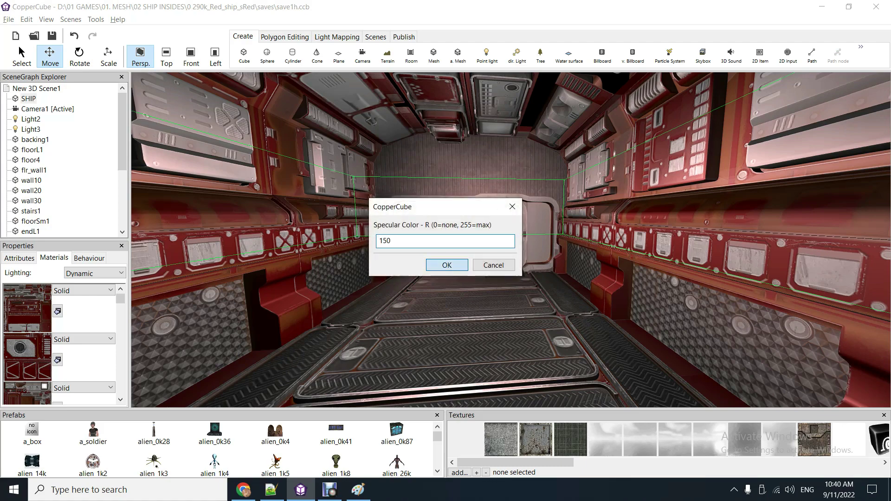
key("Return")
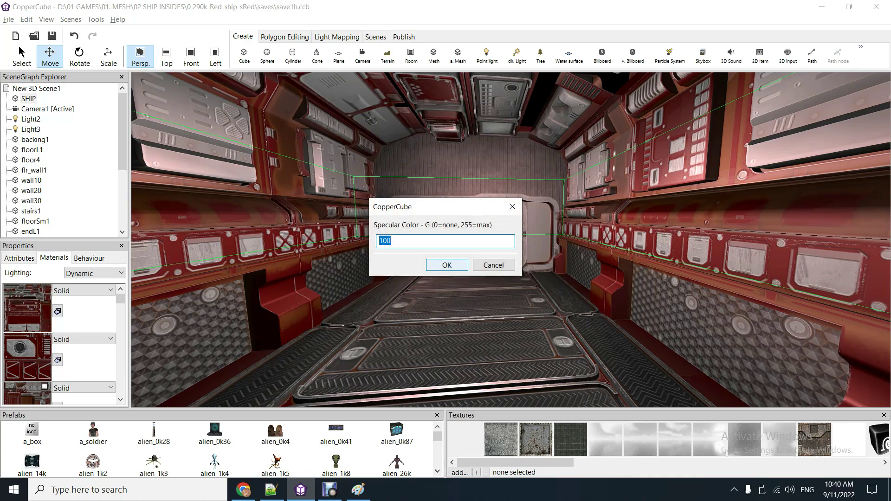
key("Return")
key("Return")
key("Return")
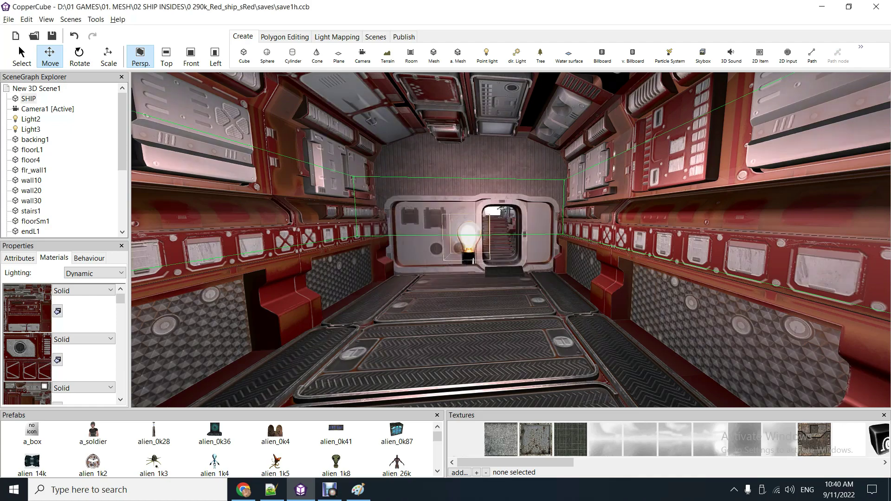
- Set the SHIP mesh's ambient light exposure to R 50 and G 50 with a stronger blue value
right_click_drag(510, 239, 403, 230)
key("Right")
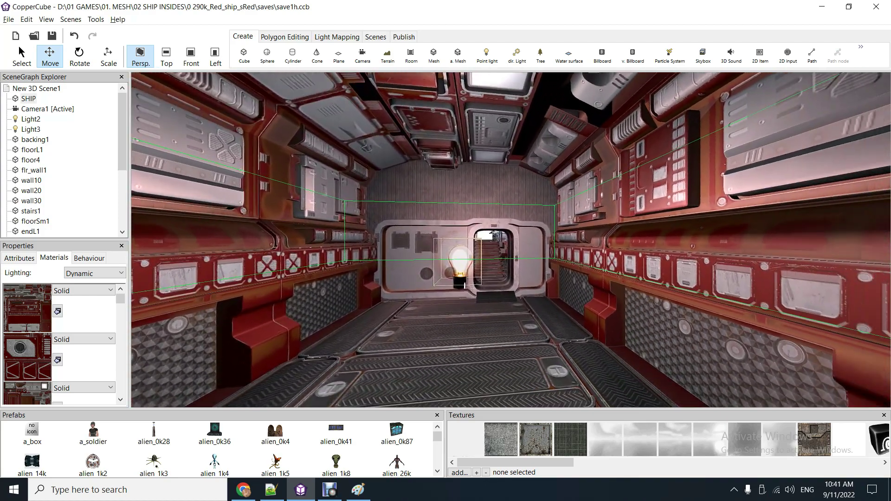
key("Left")
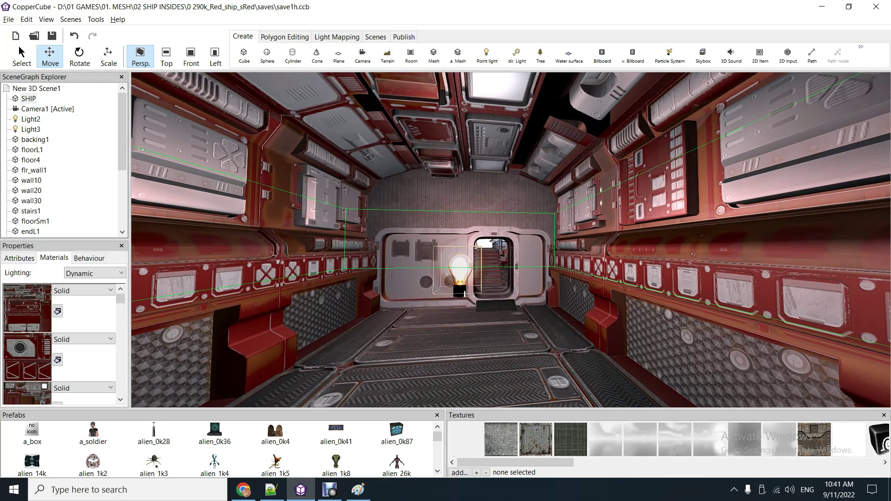
key("ctrl+l")
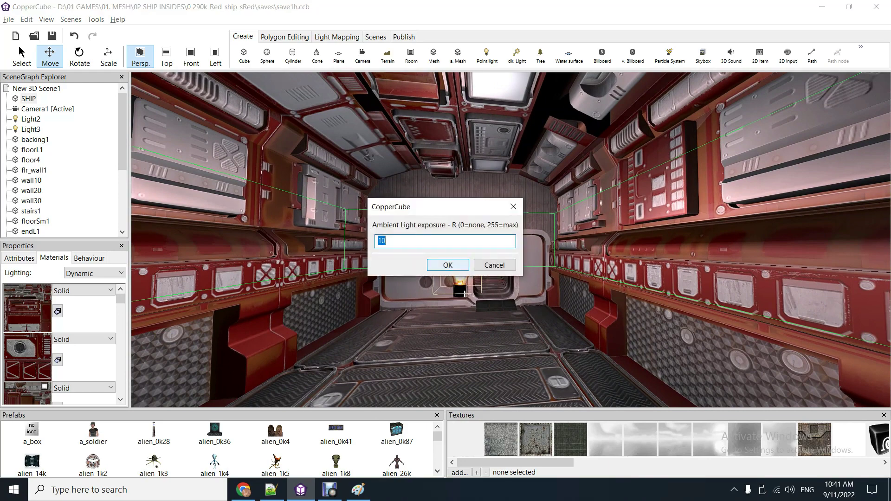
type("50")
key("Return")
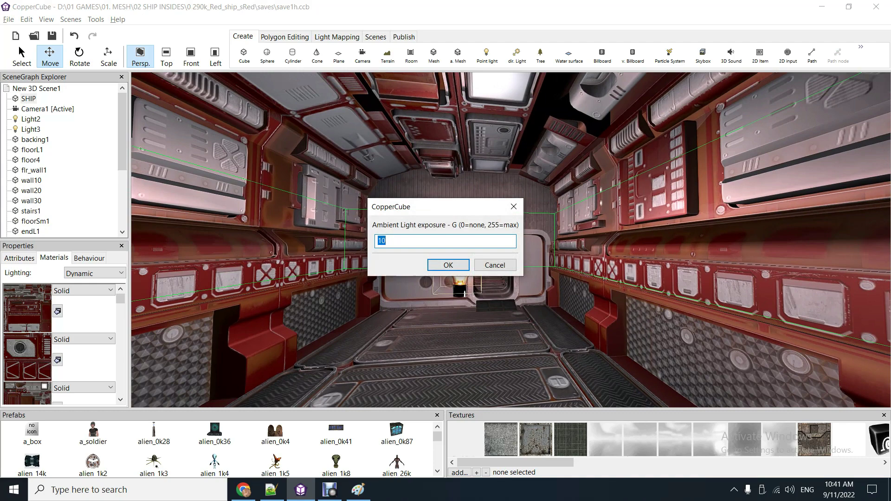
type("50")
key("Return")
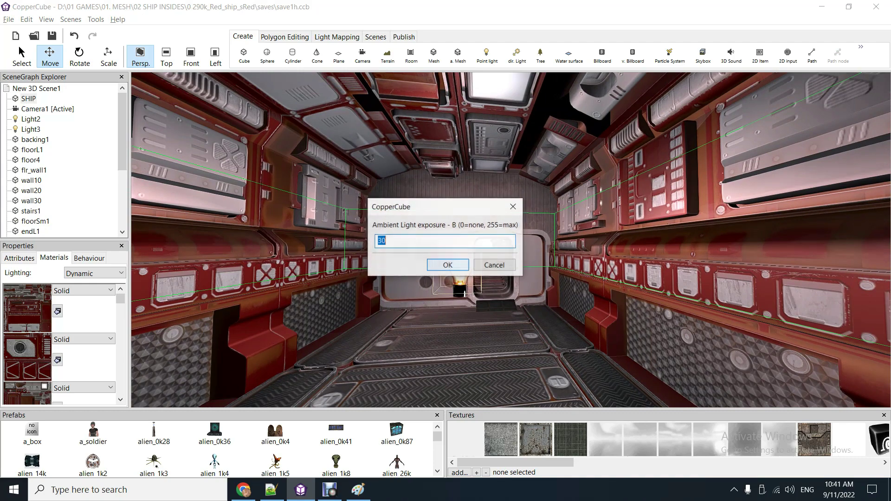
type("30")
key("BackSpace")
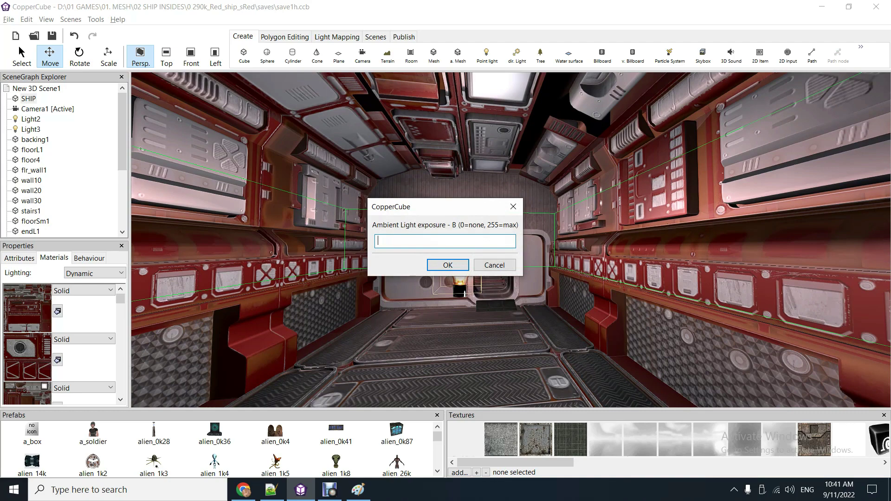
key("Return")
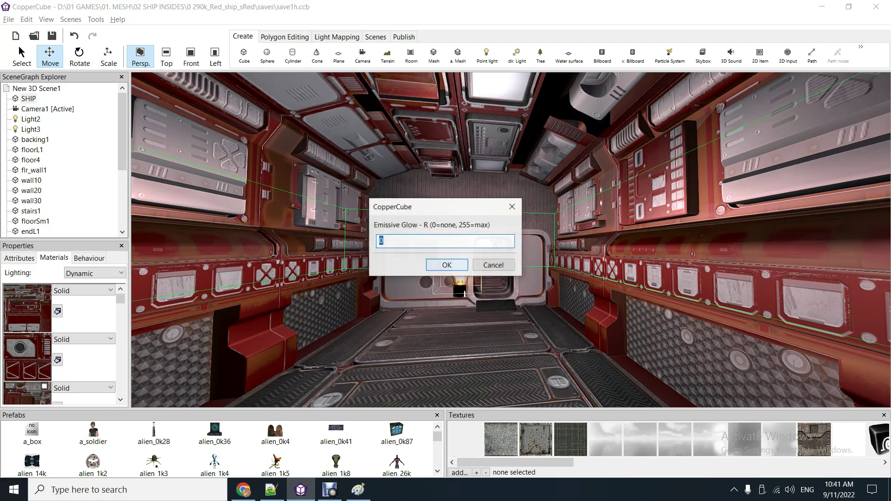
- Apply the new ambient color while accepting the existing emissive glow, specular color and shine amount of the SHIP mesh
left_click(446, 265)
left_click(446, 265)
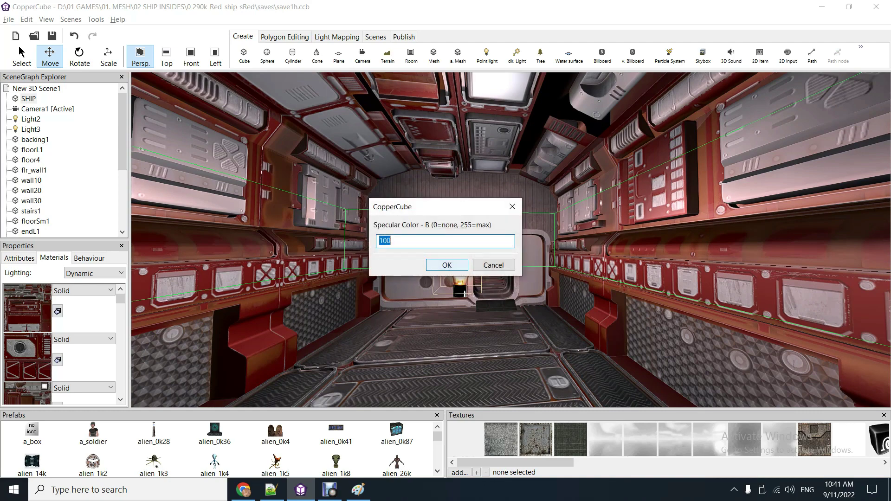
left_click(446, 265)
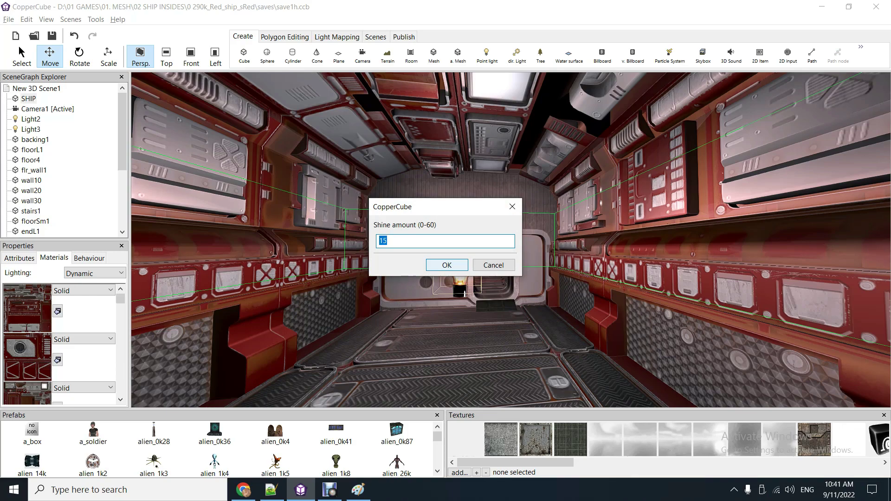
key("Return")
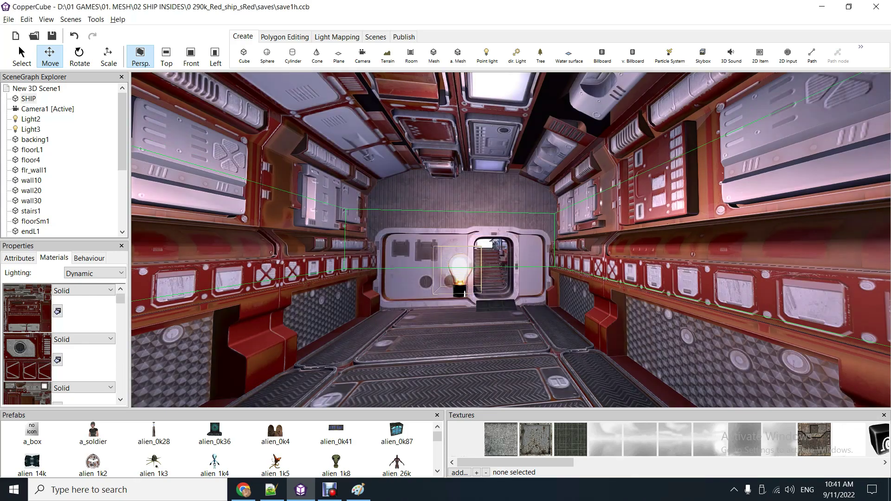
- Examine the ambient tint and specular highlights on the corridor's walls, floor and far doorway from several positions and angles
left_click_drag(511, 240, 487, 240)
key("Up")
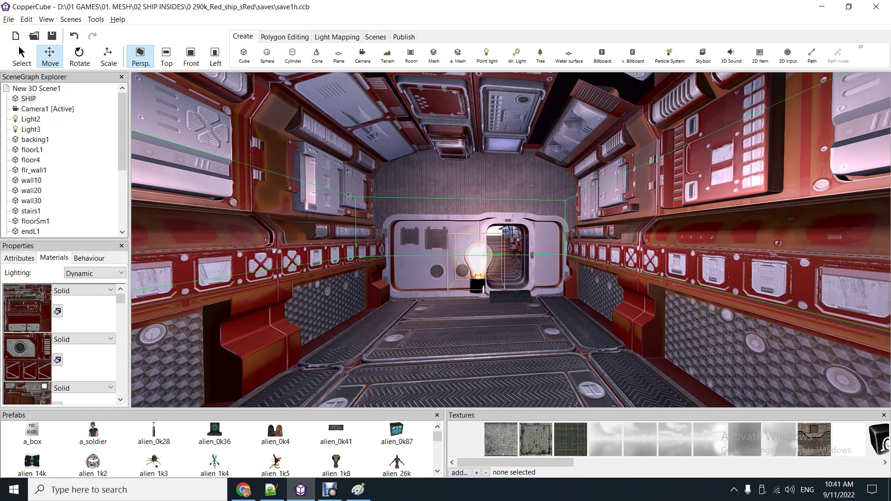
key("Right")
left_click_drag(511, 240, 399, 237)
key("Right")
key("Left")
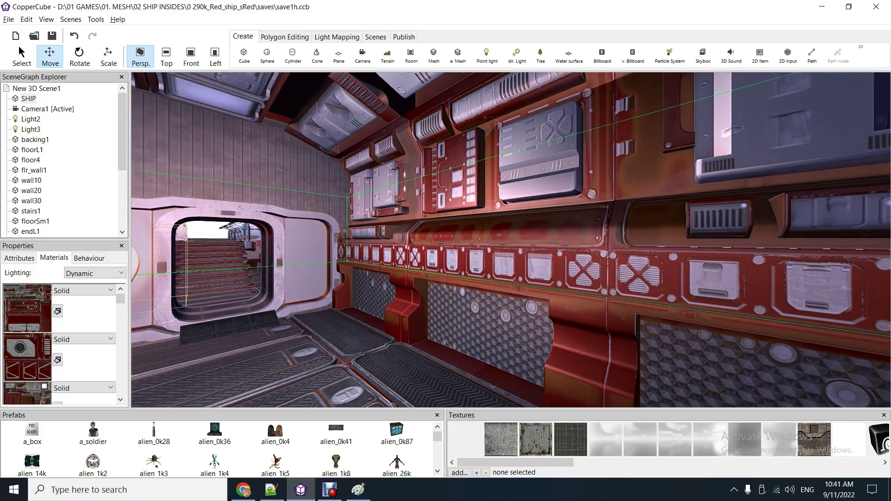
key("Up")
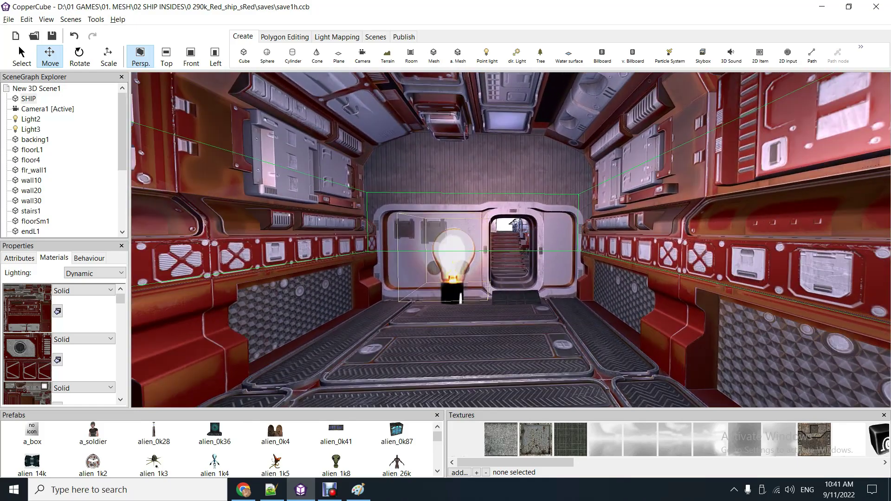
key("Down")
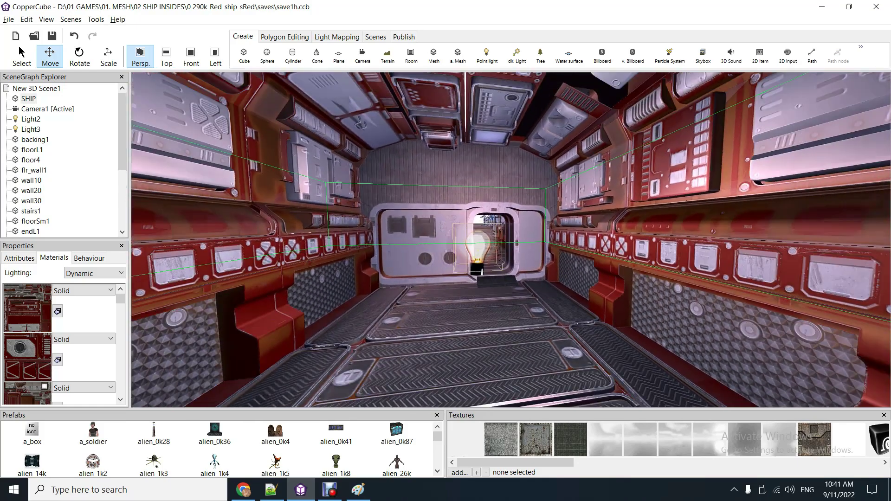
key("Up")
key("Down")
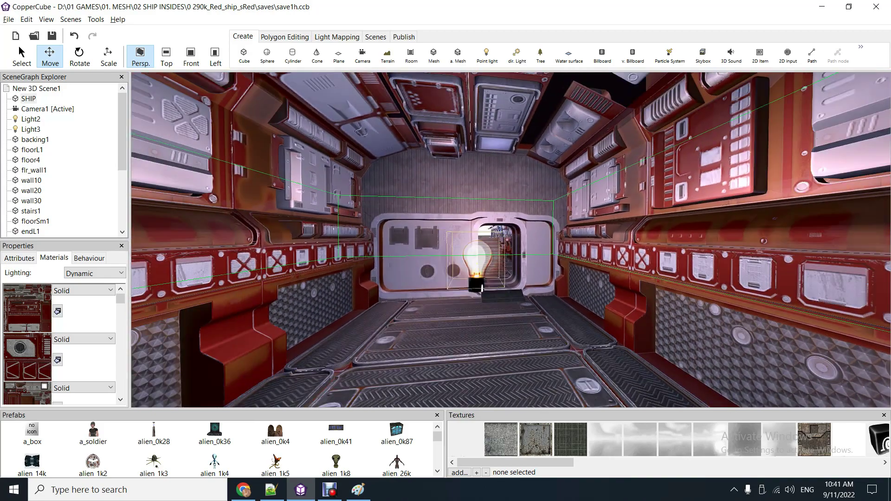
key("Down")
key("Up")
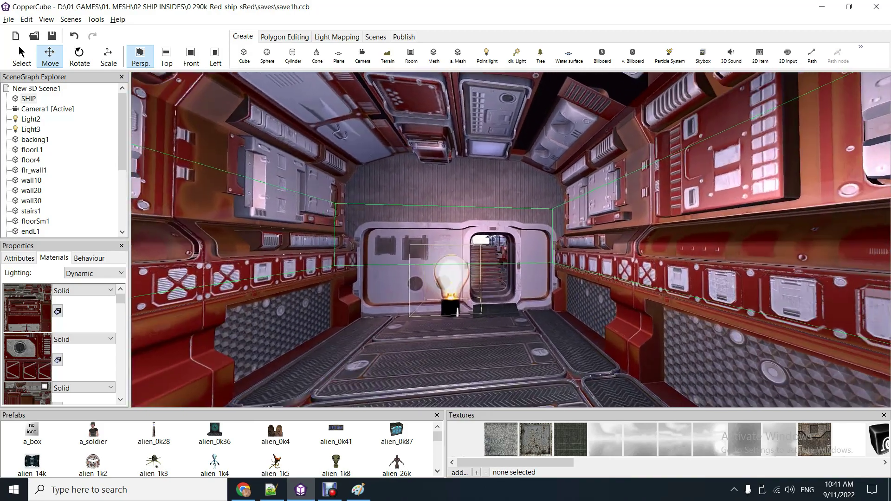
key("Up")
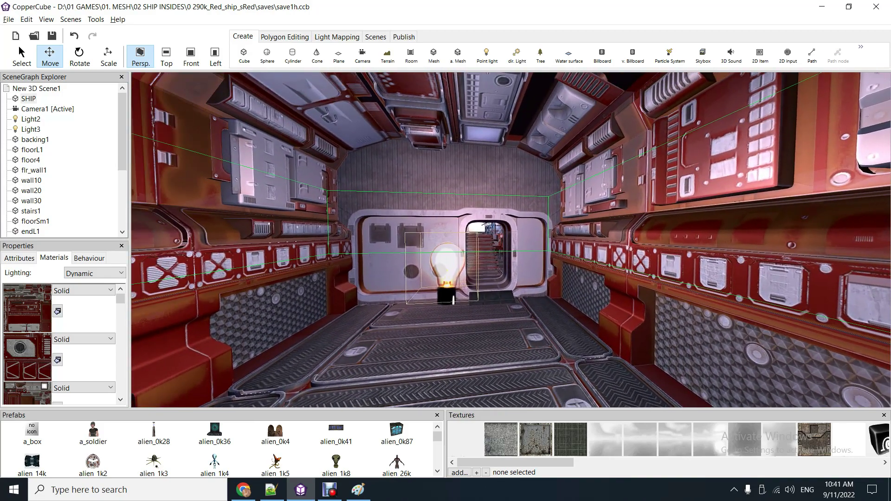
mouse_move(510, 239)
left_mouse_down()
mouse_move(687, 240)
mouse_move(505, 240)
left_mouse_up()
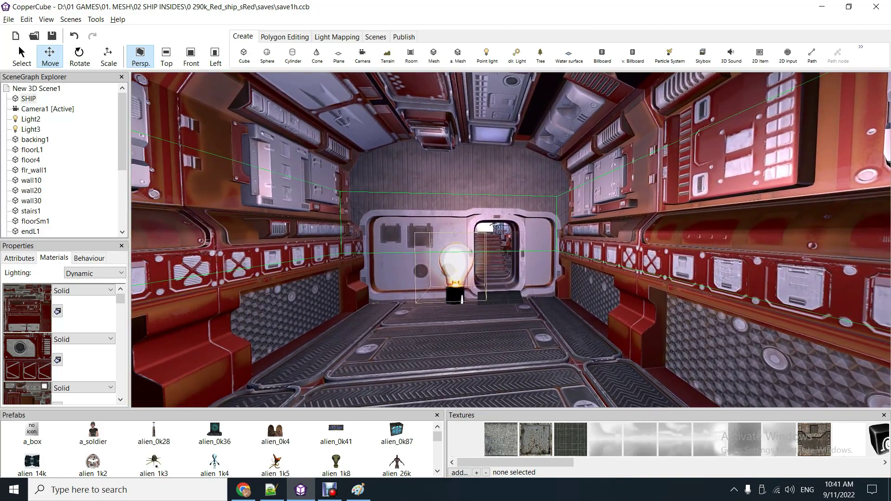
- Show the irrEdit/Irrlicht material properties of the SHIP mesh and widen them to inspect its ambient, emissive, specular and shininess values
left_click(28, 98)
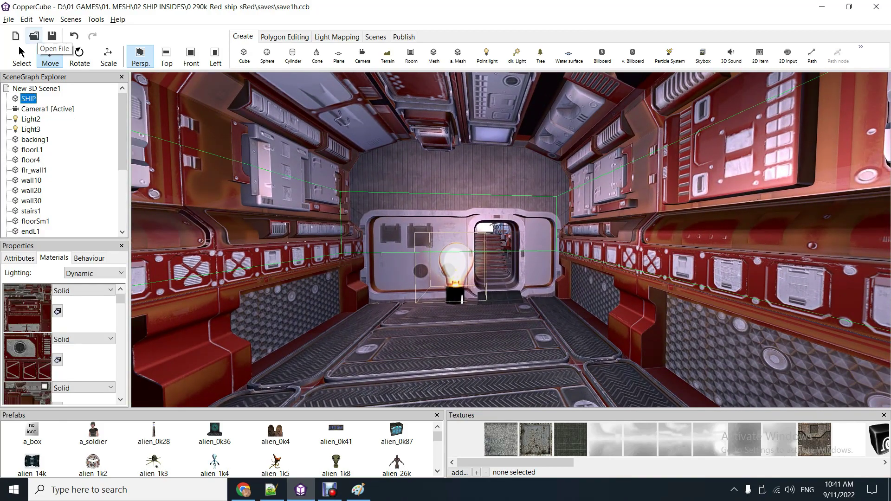
left_click(46, 19)
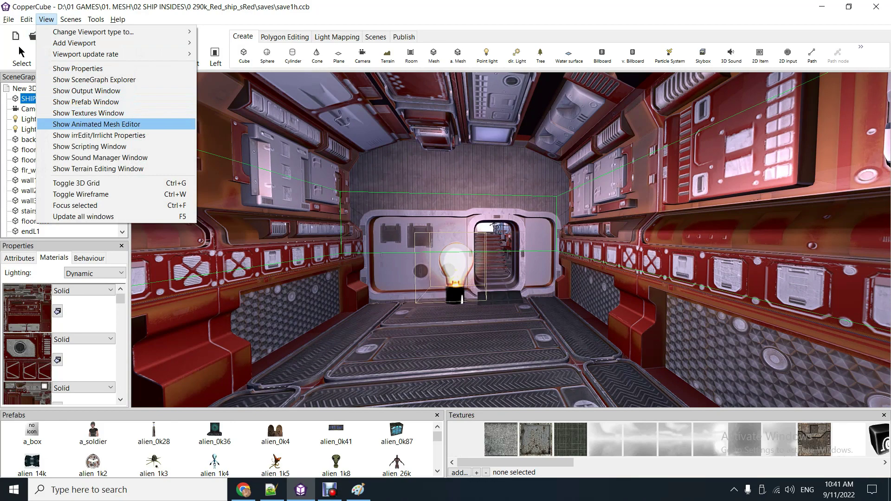
key("Down")
key("Return")
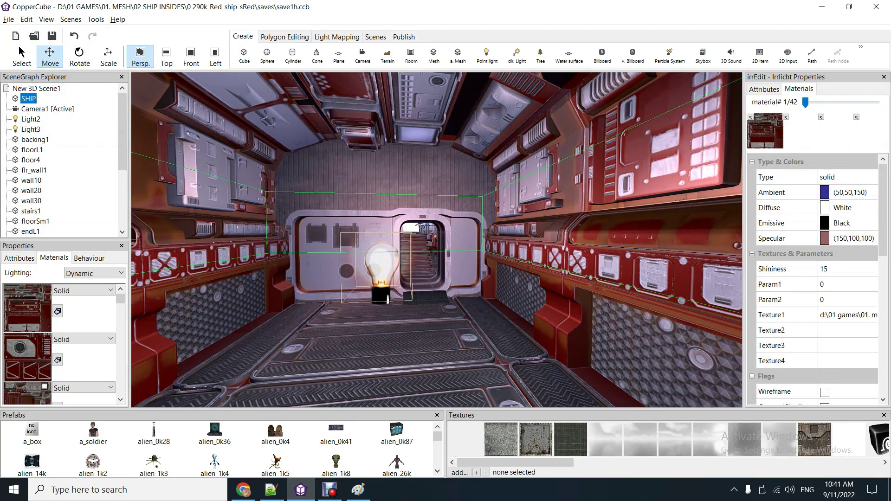
left_click_drag(743, 139, 613, 139)
mouse_move(679, 103)
left_mouse_down()
mouse_move(877, 102)
mouse_move(675, 102)
left_mouse_up()
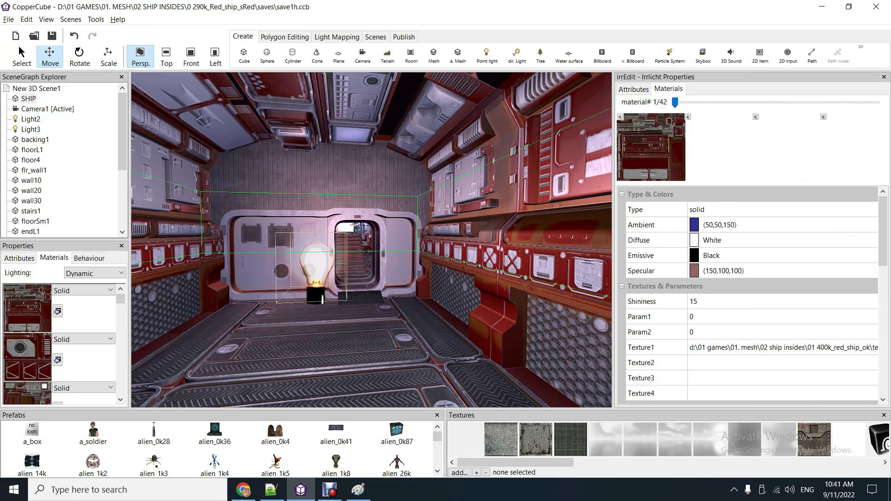
- Set the root scene's ambient light to black
left_click(47, 109)
left_click(29, 99)
left_click(36, 89)
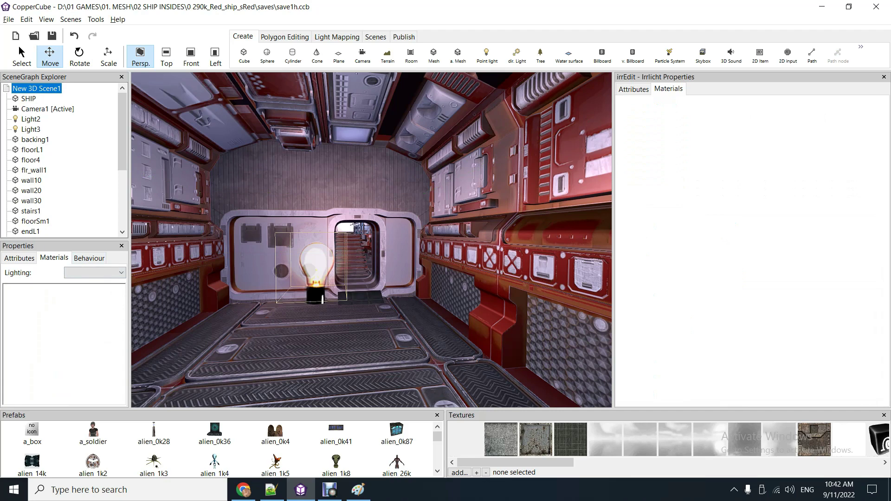
left_click(19, 258)
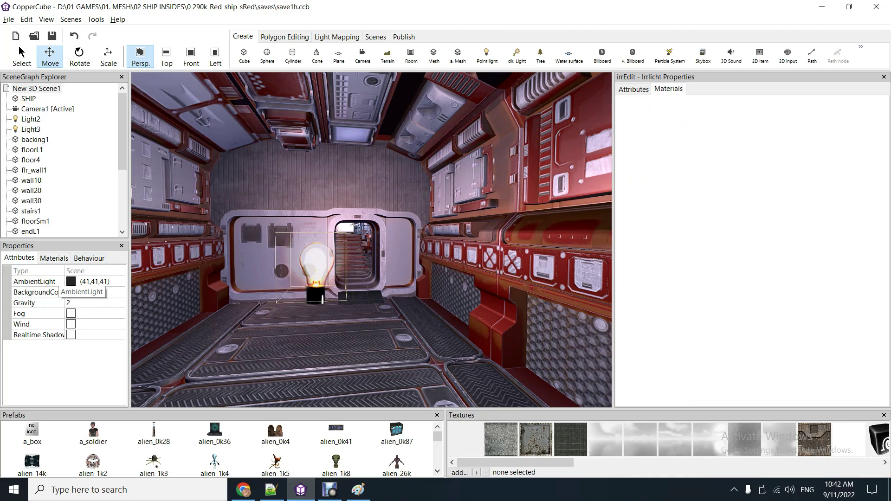
left_click(116, 282)
left_click(120, 282)
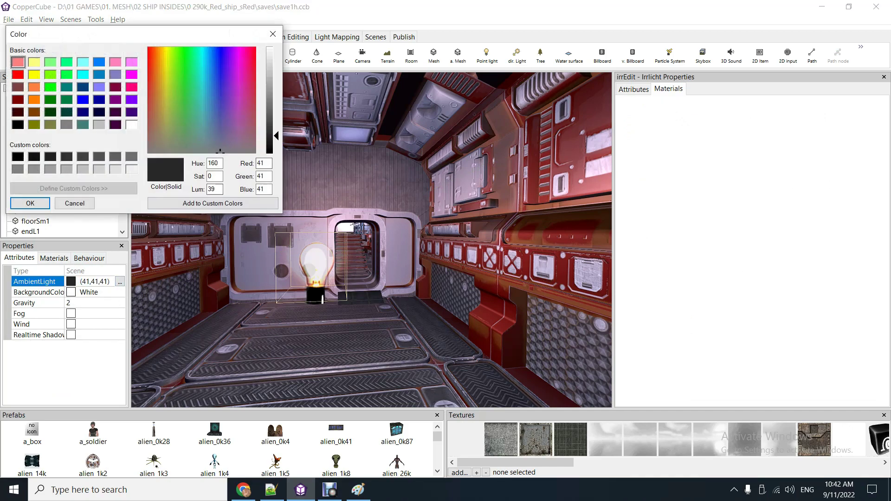
left_click_drag(275, 136, 275, 153)
left_click(213, 203)
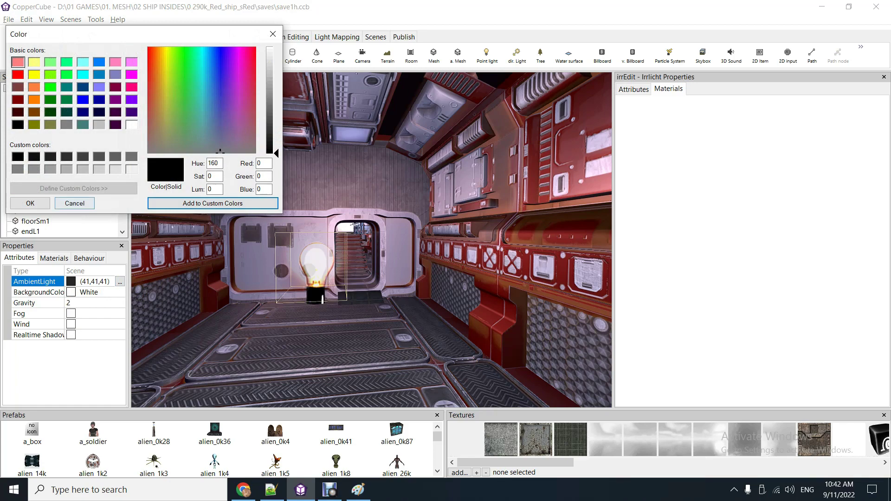
left_click(30, 203)
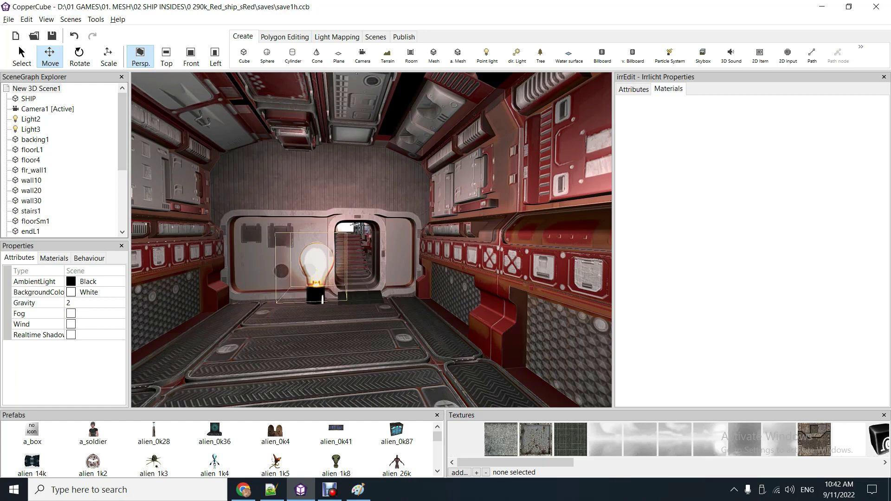
- Set the root scene's ambient light to dark grey (37,37,37)
left_click(118, 282)
left_click(120, 282)
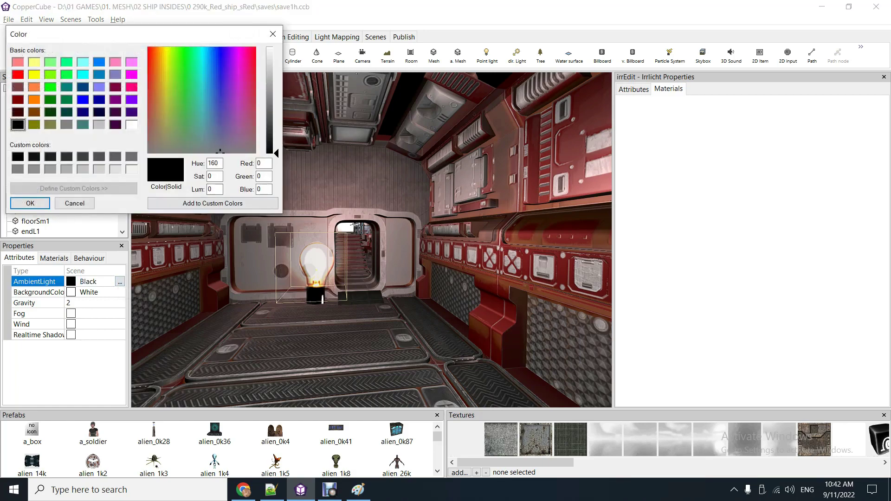
left_click(271, 138)
left_click(199, 204)
left_click(30, 204)
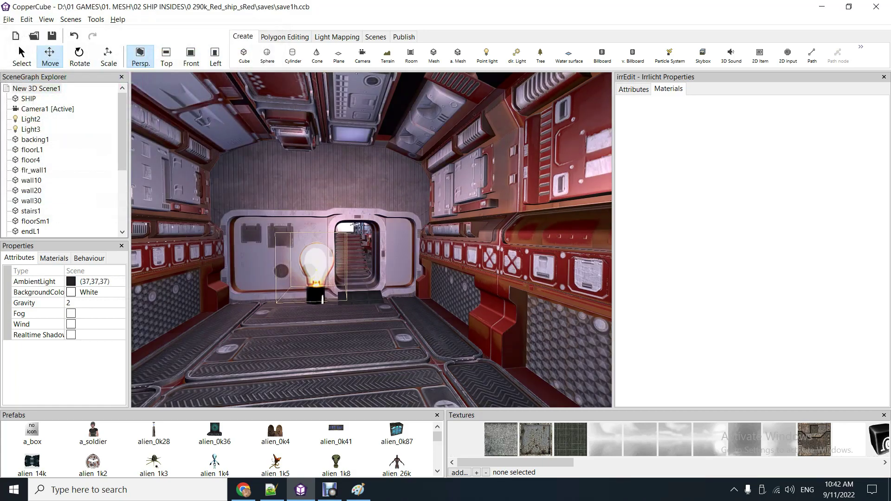
- Review the SHIP mesh's material colors once more and close the irrEdit properties
left_click_drag(372, 239, 334, 223)
left_click(28, 98)
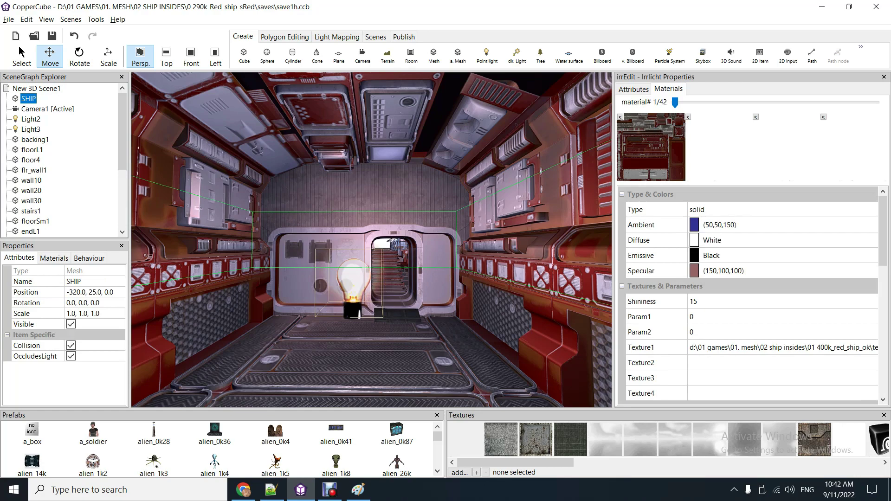
left_click(884, 76)
right_click_drag(511, 240, 502, 219)
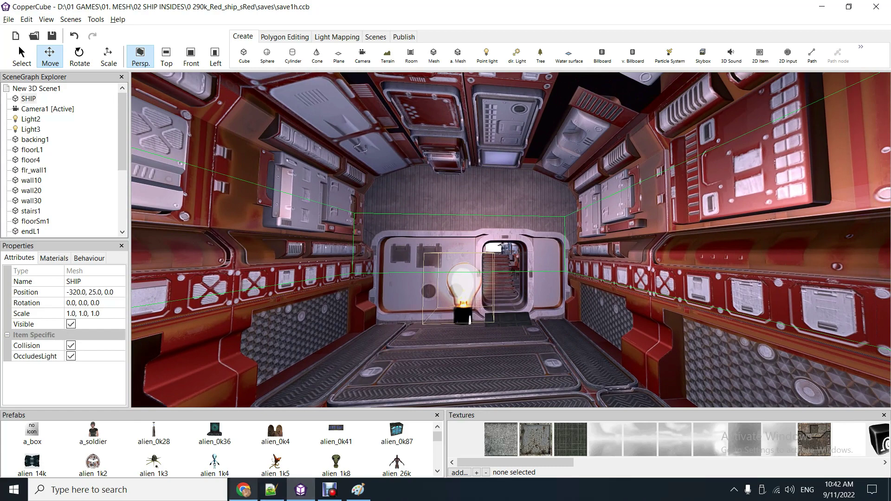
- Switch to Chrome to view the CopperCube Lighting download page on itch.io, and return to CopperCube
left_click(243, 489)
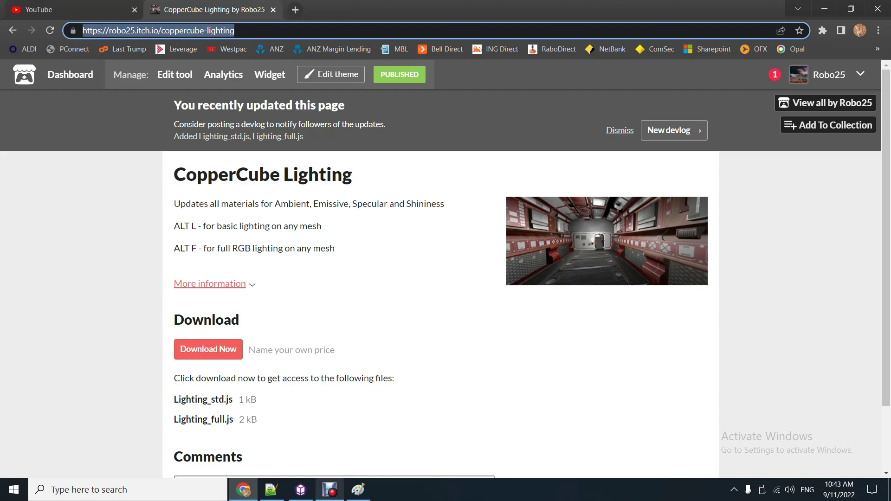
left_click(329, 490)
left_click(301, 490)
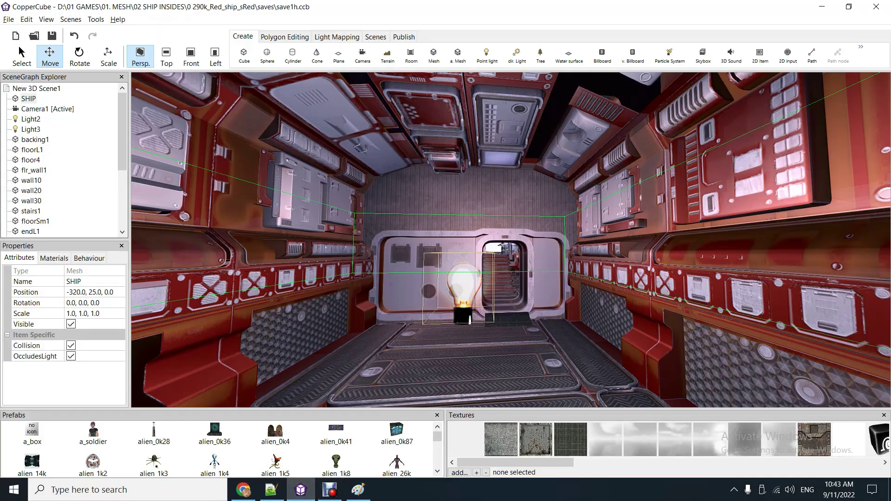